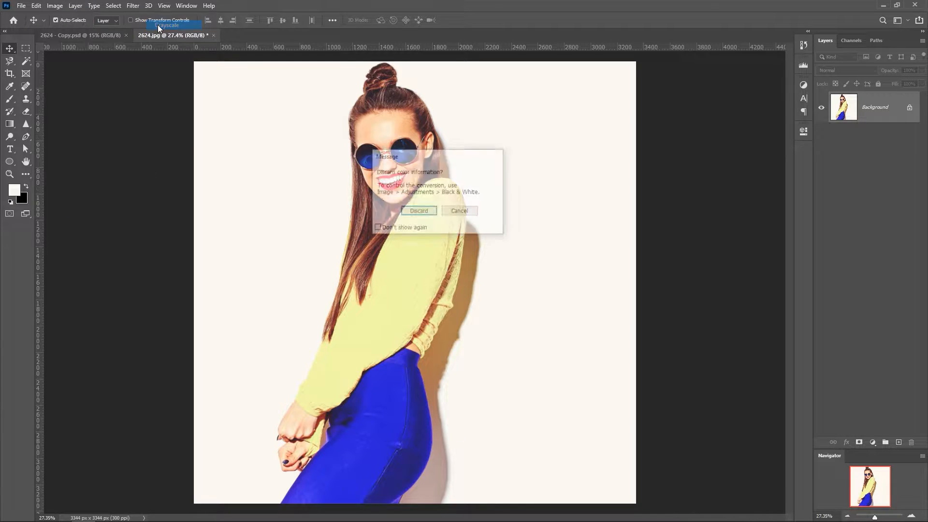
# Convert the photo to grayscale and darken it with a two-point Curves adjustment, placing the lower point at input 13, output 27.
pyautogui.click(415, 212)
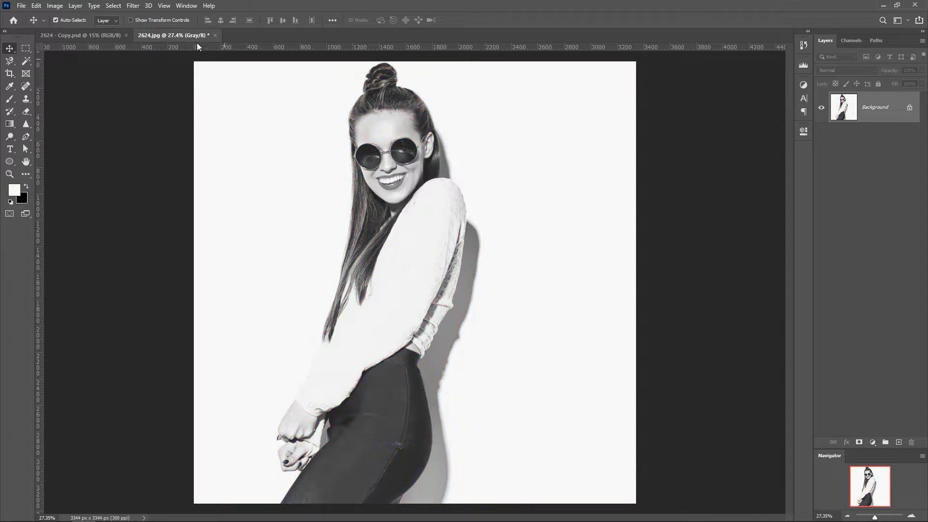
pyautogui.click(55, 6)
pyautogui.moveTo(70, 31)
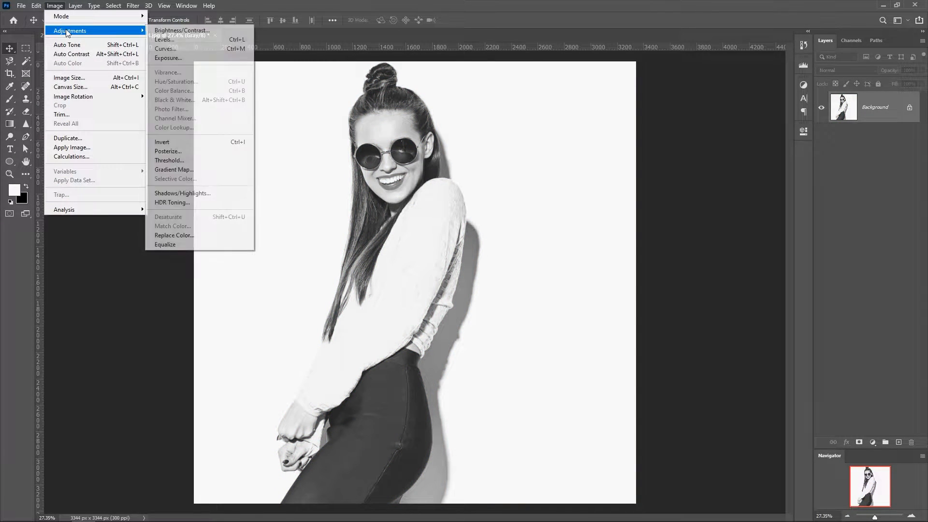
pyautogui.click(157, 48)
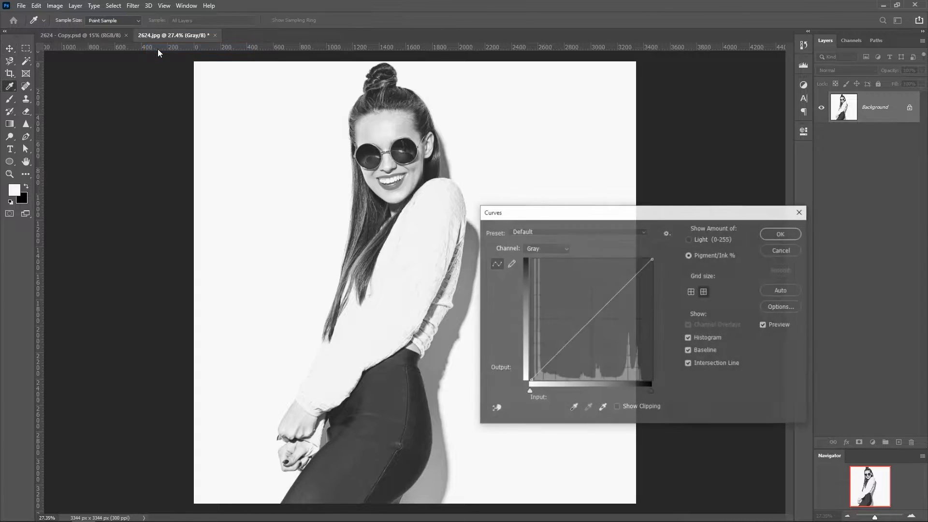
pyautogui.moveTo(563, 214); pyautogui.dragTo(567, 131)
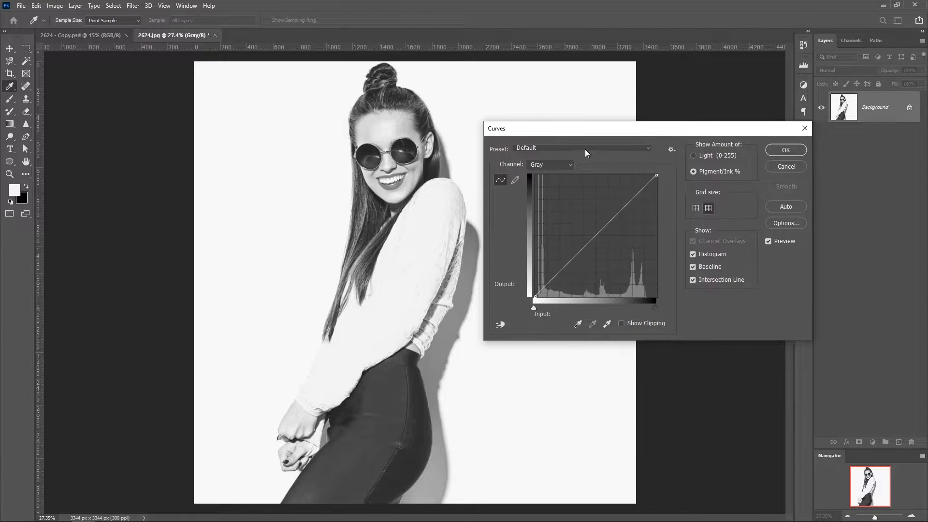
pyautogui.moveTo(629, 195); pyautogui.dragTo(618, 185)
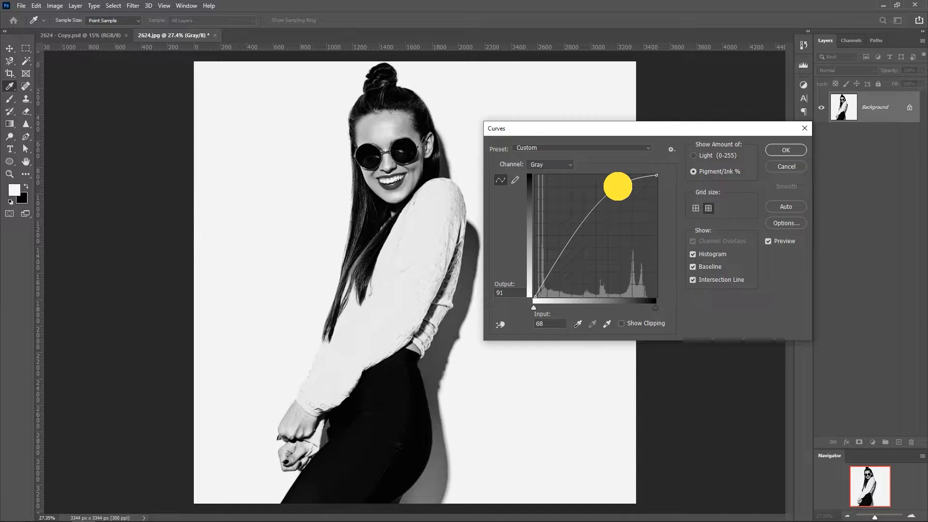
pyautogui.moveTo(550, 271)
pyautogui.mouseDown()
pyautogui.moveTo(554, 279)
pyautogui.moveTo(543, 265)
pyautogui.moveTo(547, 274)
pyautogui.mouseUp()
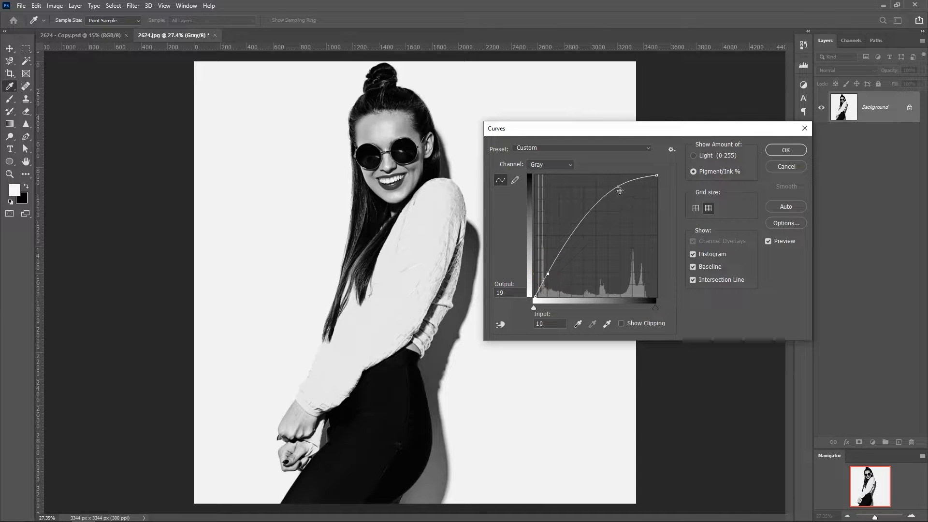
pyautogui.click(618, 186)
pyautogui.moveTo(617, 186); pyautogui.dragTo(619, 189)
pyautogui.moveTo(547, 273); pyautogui.dragTo(551, 264)
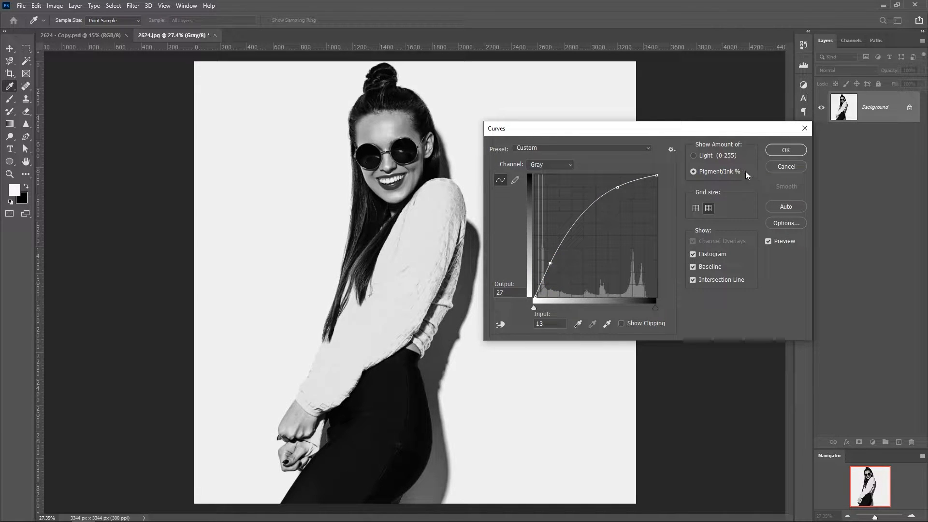
pyautogui.click(785, 150)
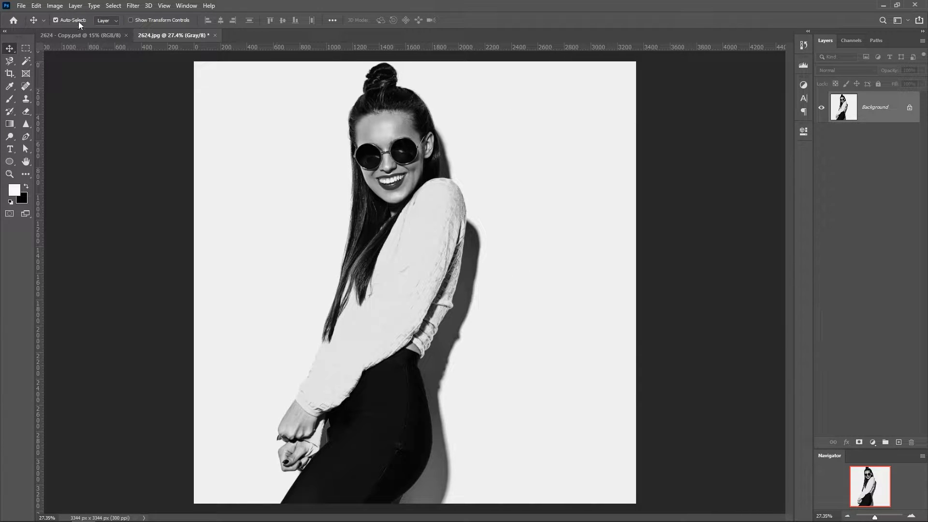
# Convert the image to Bitmap mode at 300 pixels/inch output using the Halftone Screen method.
pyautogui.click(54, 6)
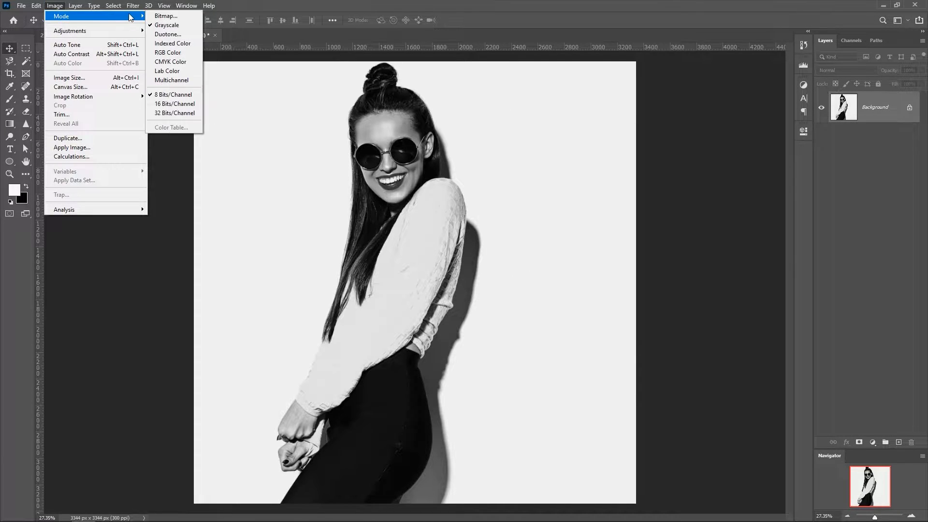
pyautogui.click(150, 16)
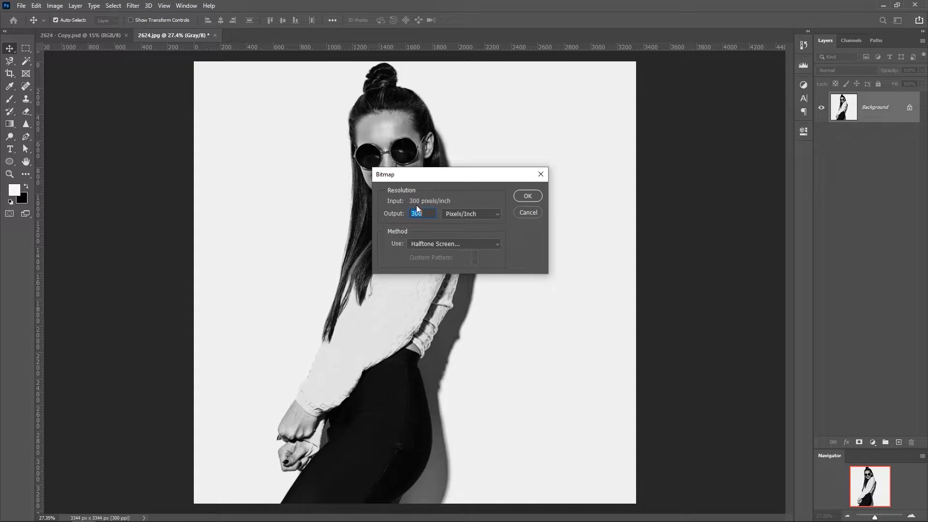
pyautogui.moveTo(429, 215); pyautogui.dragTo(407, 216)
pyautogui.write('300')
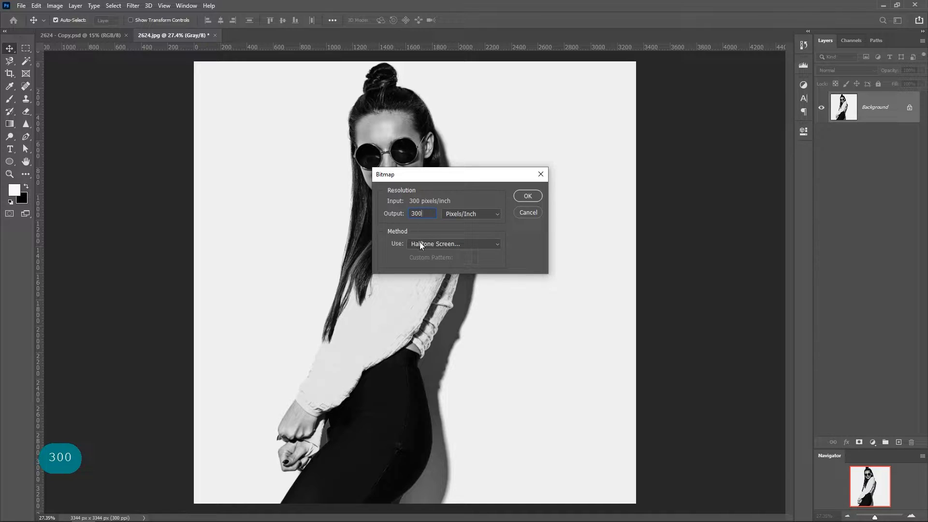
pyautogui.click(421, 244)
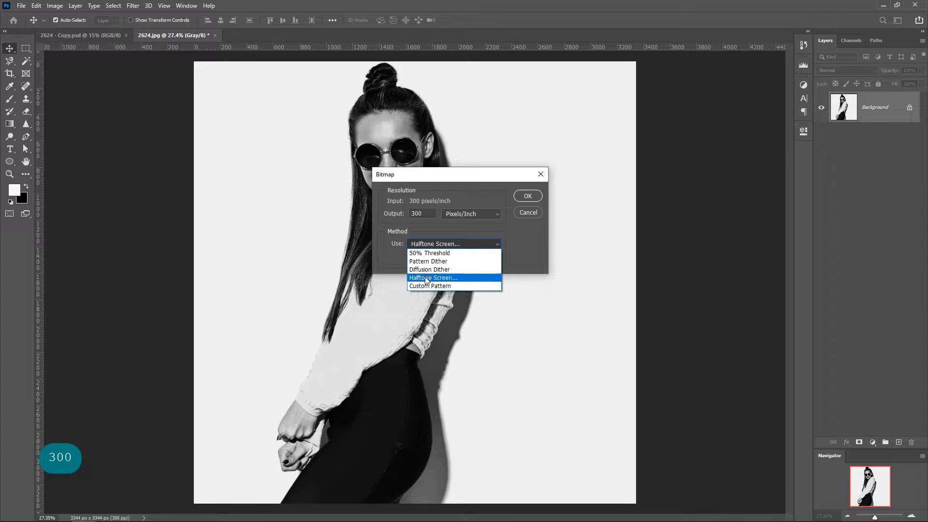
pyautogui.click(426, 278)
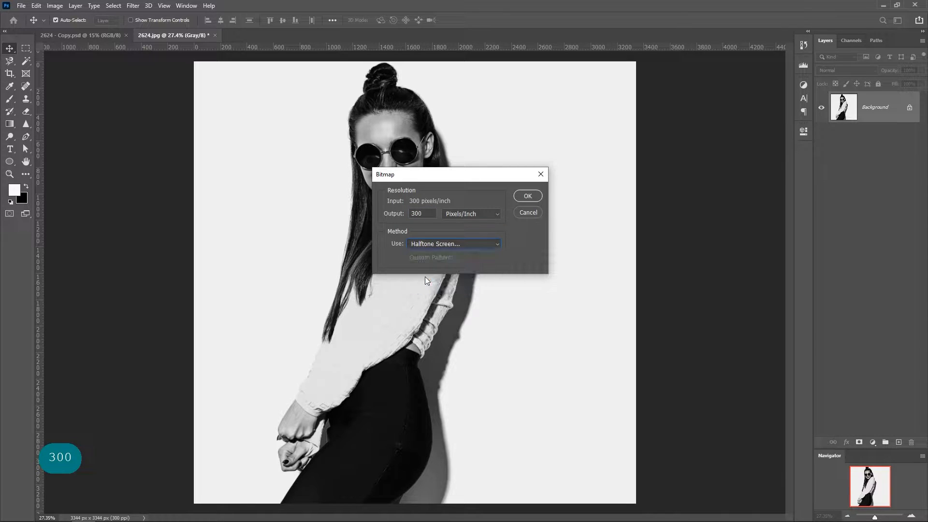
pyautogui.click(529, 196)
# Apply the halftone screen with a frequency of 20 lines/inch, an angle of 10 degrees and a Round shape.
pyautogui.moveTo(527, 186)
pyautogui.mouseDown()
pyautogui.moveTo(541, 147)
pyautogui.moveTo(516, 175)
pyautogui.mouseUp()
pyautogui.write('20')
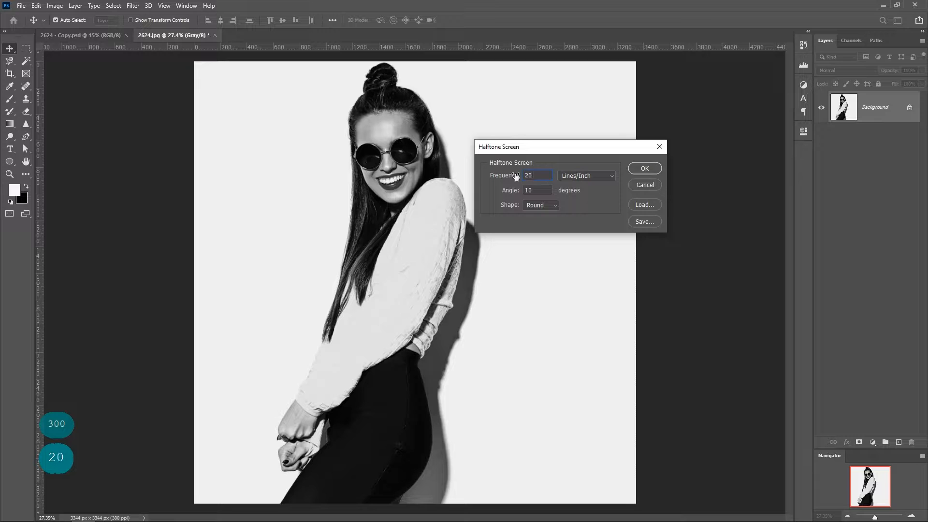
pyautogui.moveTo(538, 189); pyautogui.dragTo(519, 186)
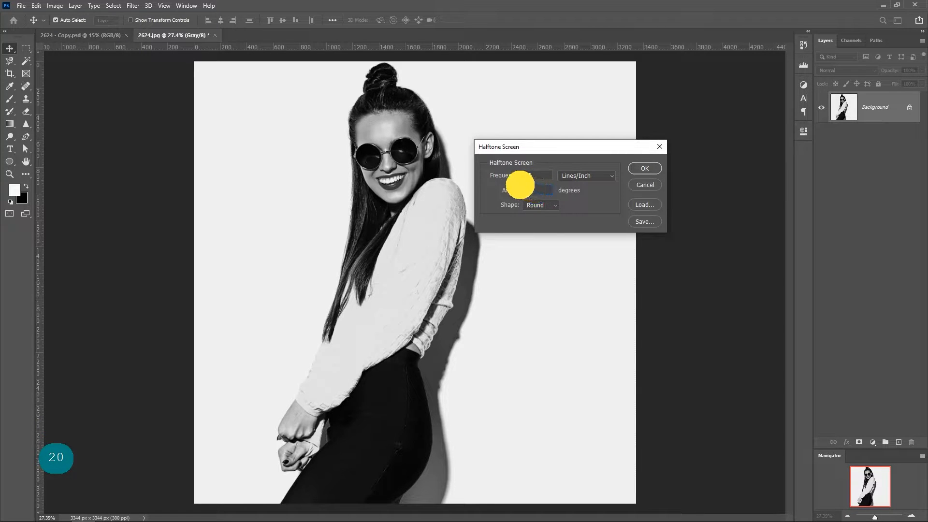
pyautogui.write('10')
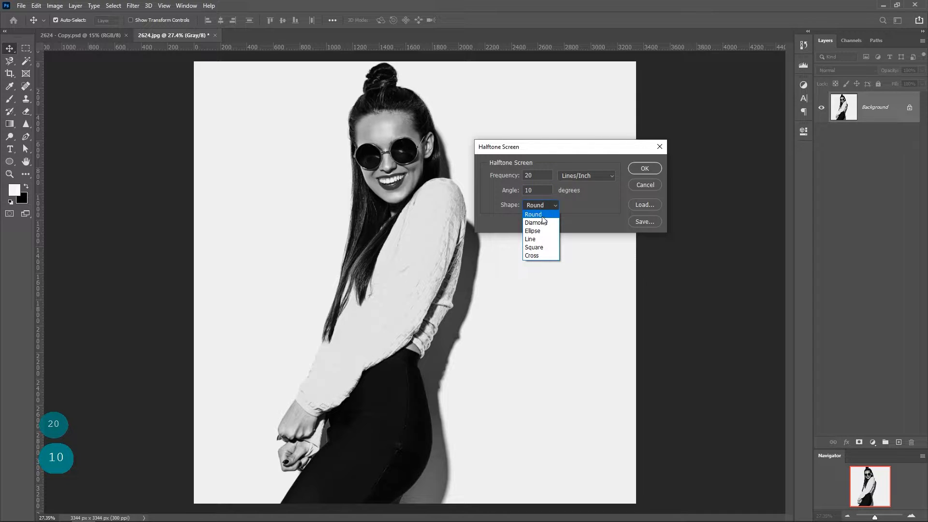
pyautogui.click(541, 216)
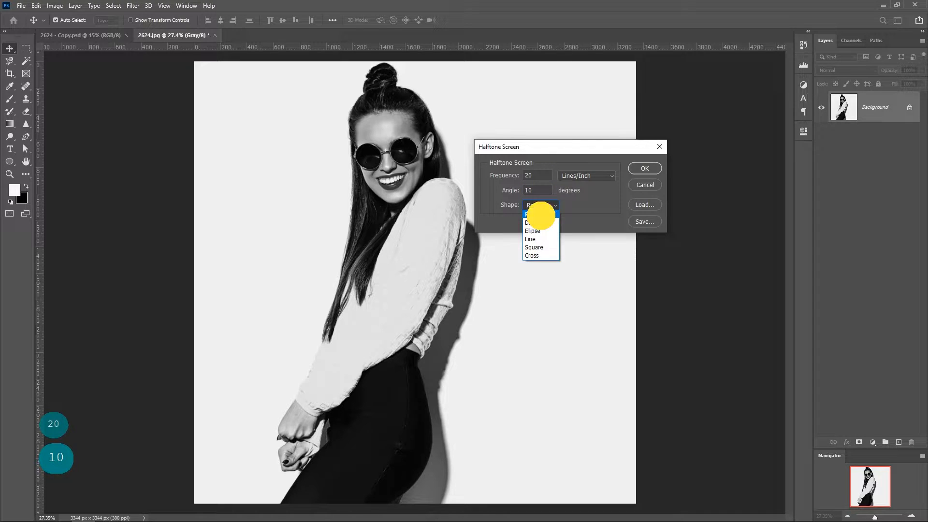
pyautogui.click(639, 169)
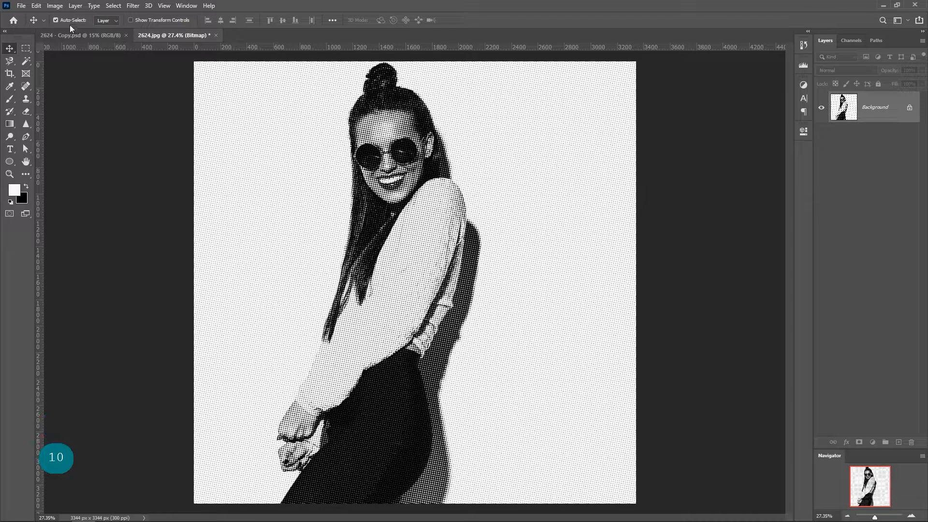
# Convert the bitmap image back to Grayscale with size ratio 1, and from there to RGB Color.
pyautogui.click(54, 6)
pyautogui.moveTo(75, 19)
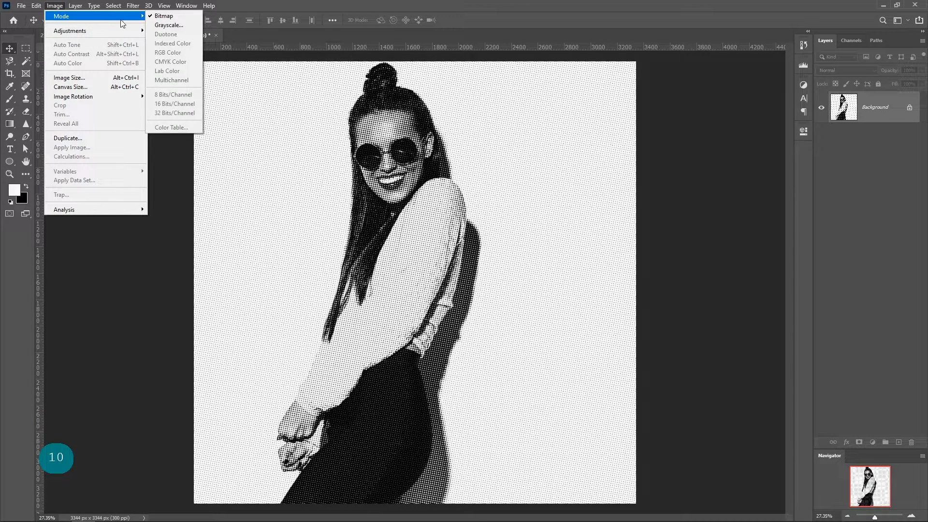
pyautogui.click(169, 25)
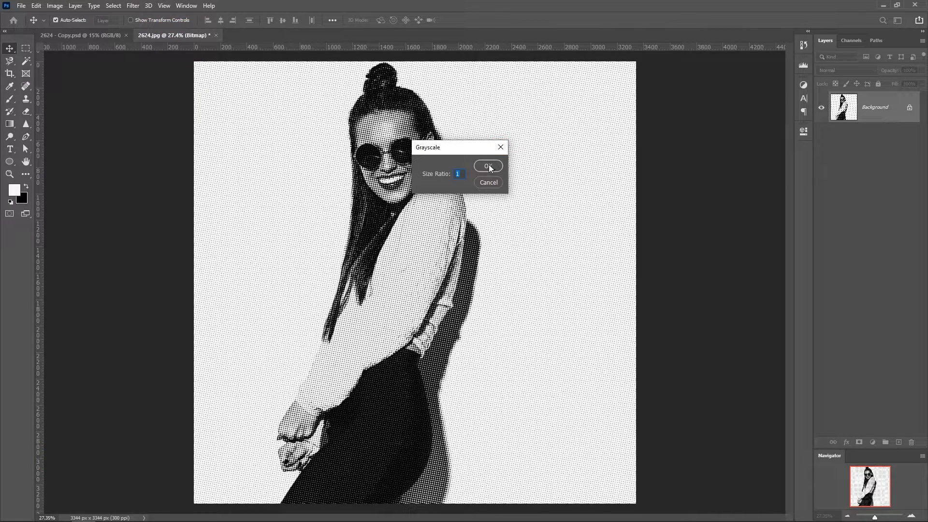
pyautogui.click(489, 166)
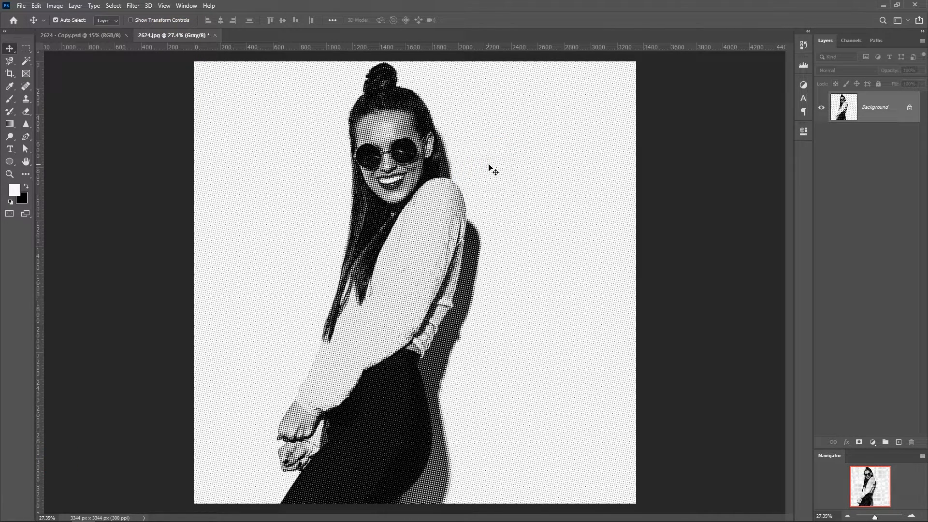
pyautogui.click(63, 6)
pyautogui.moveTo(88, 17)
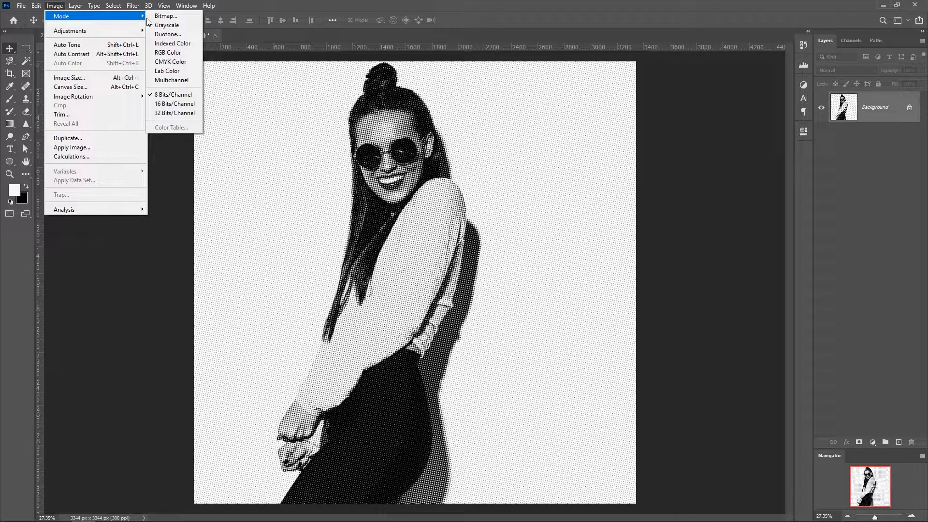
pyautogui.click(166, 52)
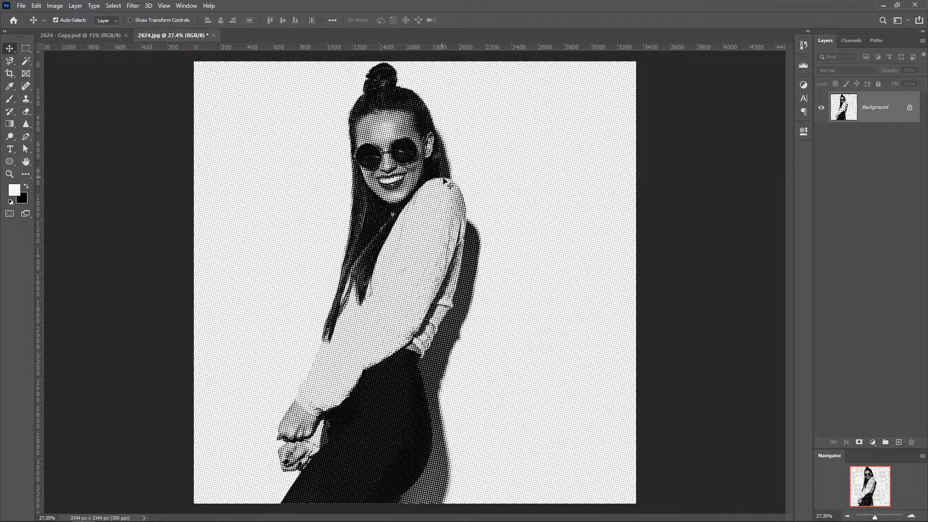
# Select the white areas with Color Range using sampled colors at fuzziness 200, and invert the selection.
pyautogui.click(112, 7)
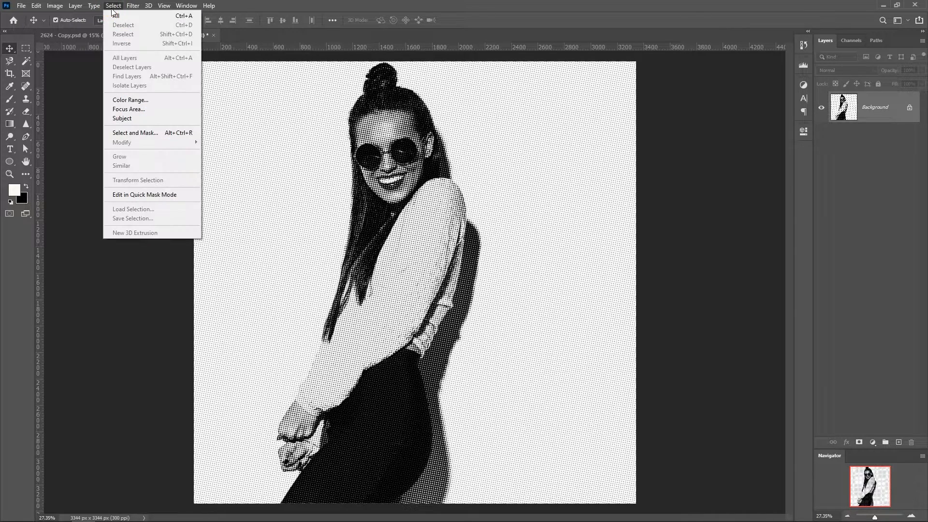
pyautogui.click(131, 99)
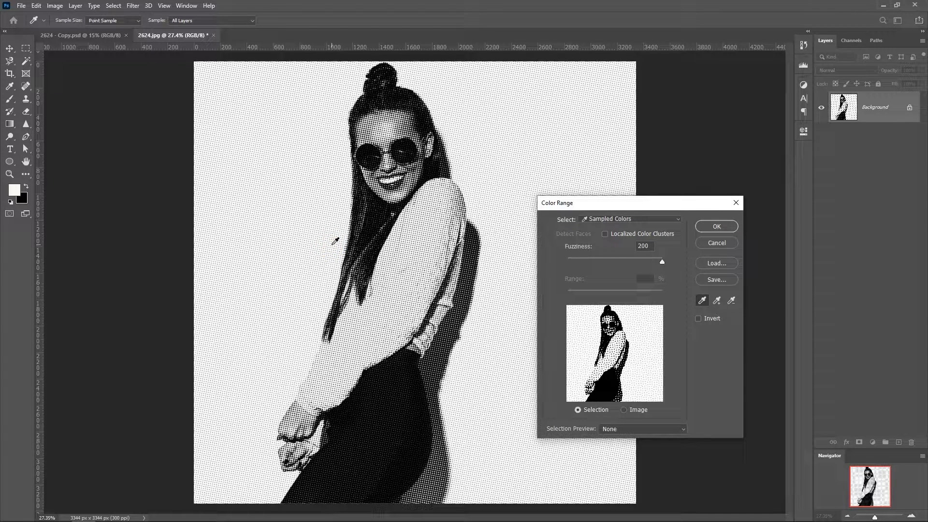
pyautogui.moveTo(655, 261); pyautogui.dragTo(669, 260)
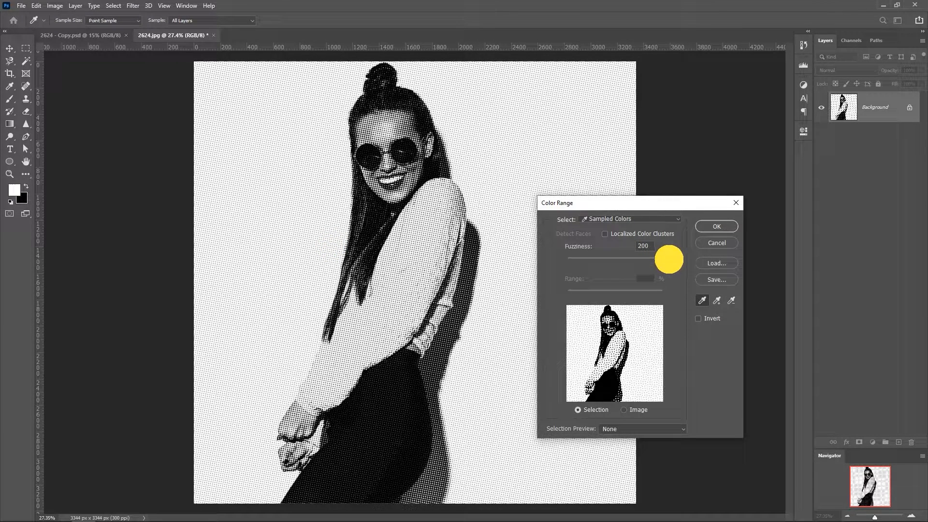
pyautogui.click(716, 226)
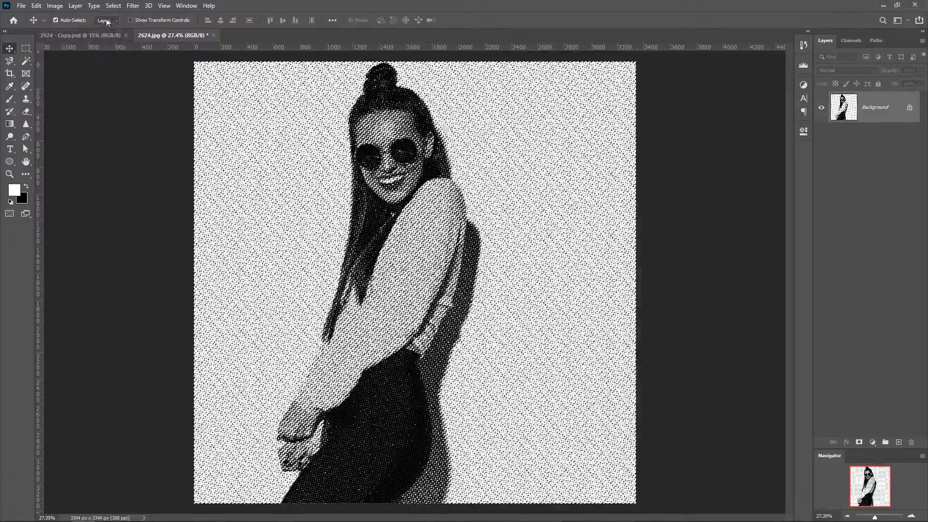
pyautogui.click(114, 7)
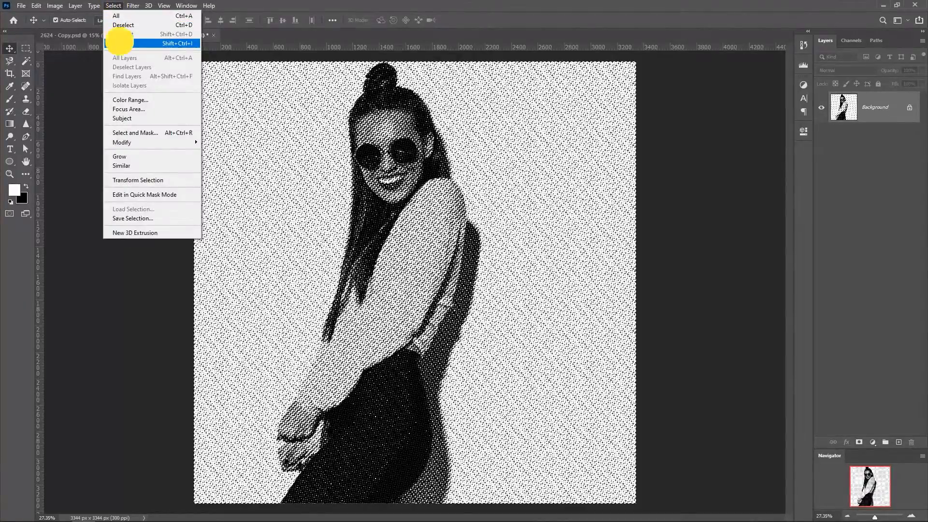
pyautogui.click(118, 43)
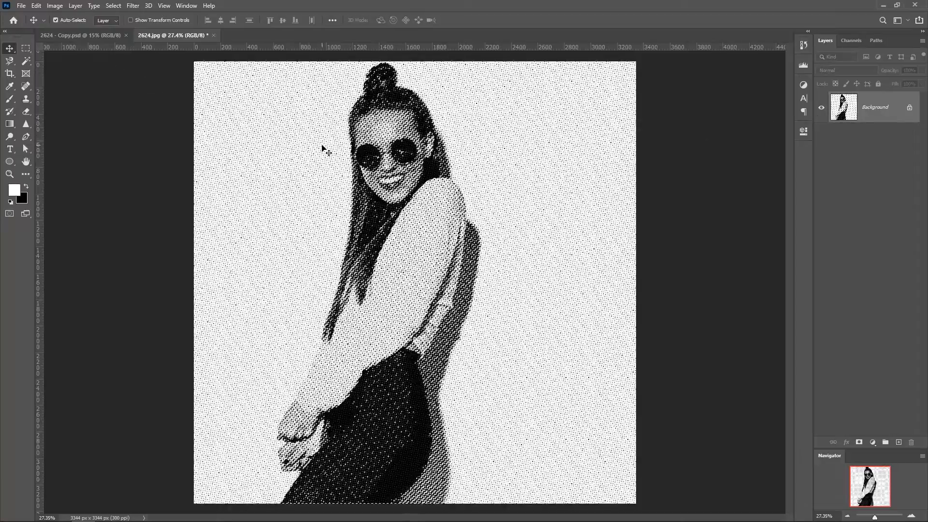
# Copy the selected black halftone dots from the Background to a new layer.
pyautogui.click(76, 6)
pyautogui.moveTo(145, 17)
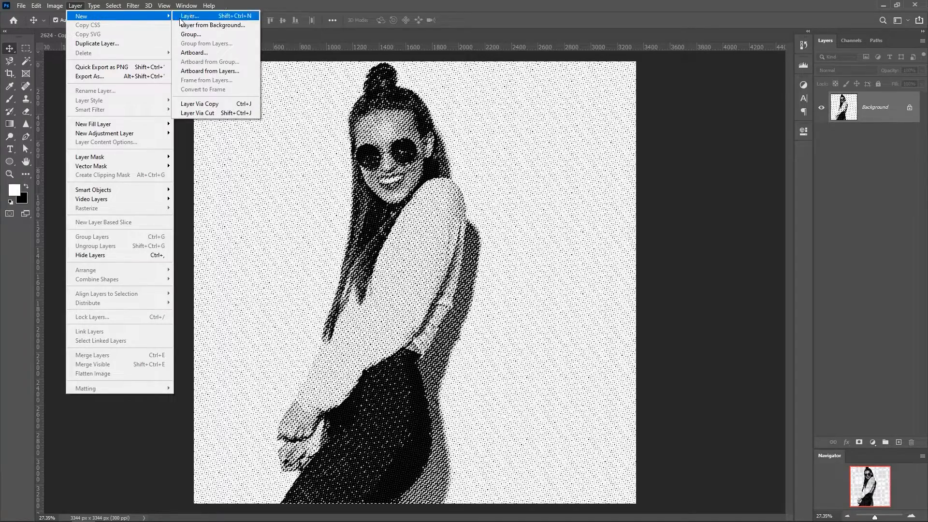
pyautogui.click(199, 104)
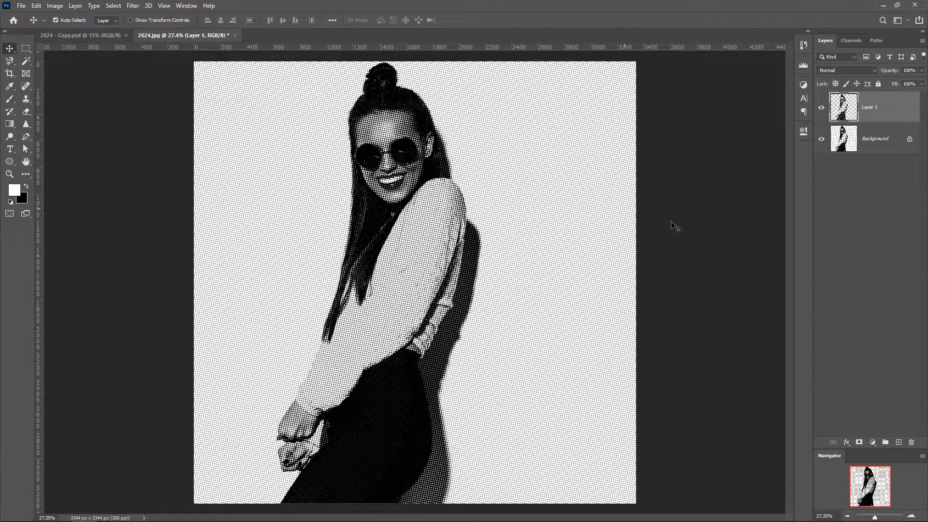
# Add a bright red Solid Color fill layer directly above the Background and an empty layer on top of it.
pyautogui.click(863, 147)
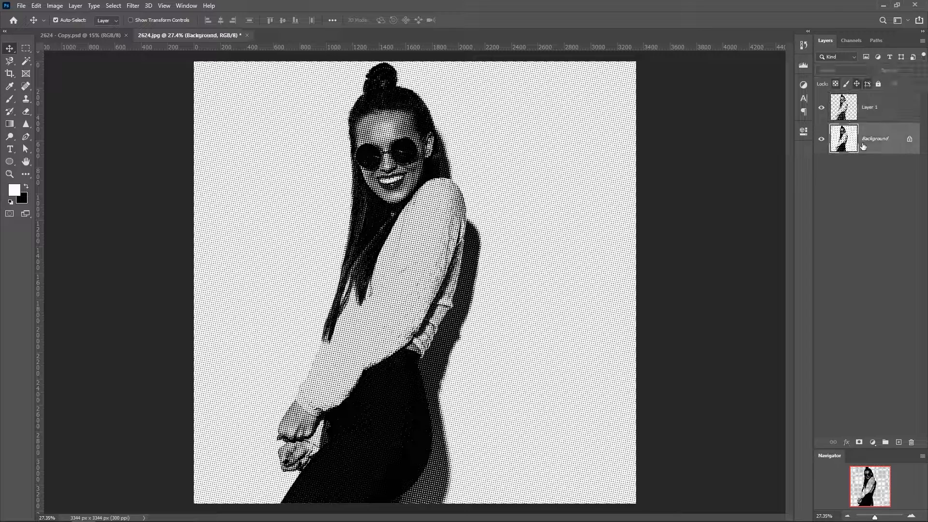
pyautogui.click(872, 443)
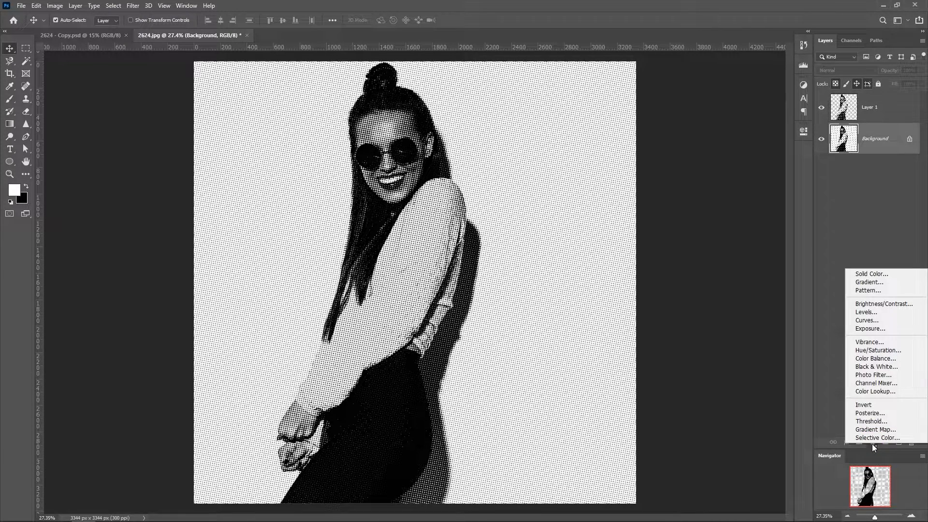
pyautogui.click(859, 274)
pyautogui.moveTo(648, 195); pyautogui.dragTo(675, 173)
pyautogui.click(736, 185)
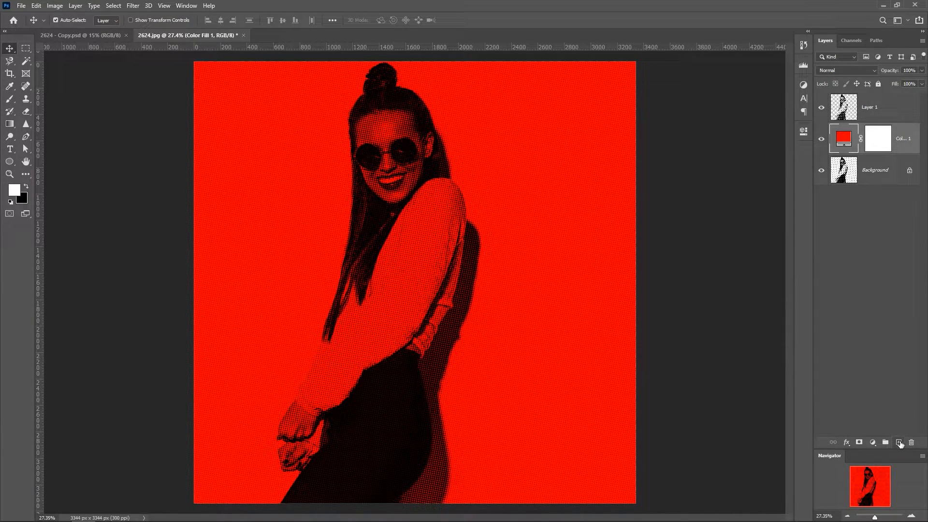
pyautogui.click(899, 443)
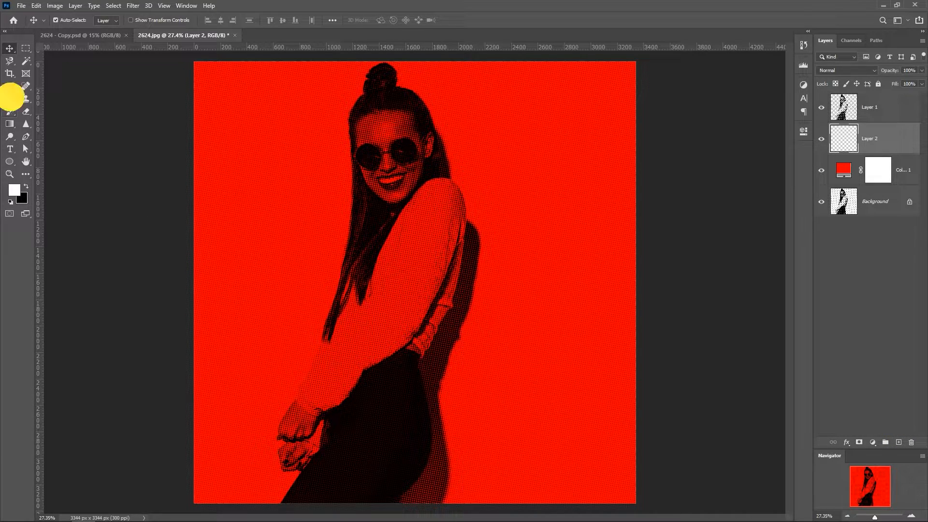
# Set up the Brush tool with the Kyle's Rakes - Break 1 preset at about 354 px.
pyautogui.click(10, 99)
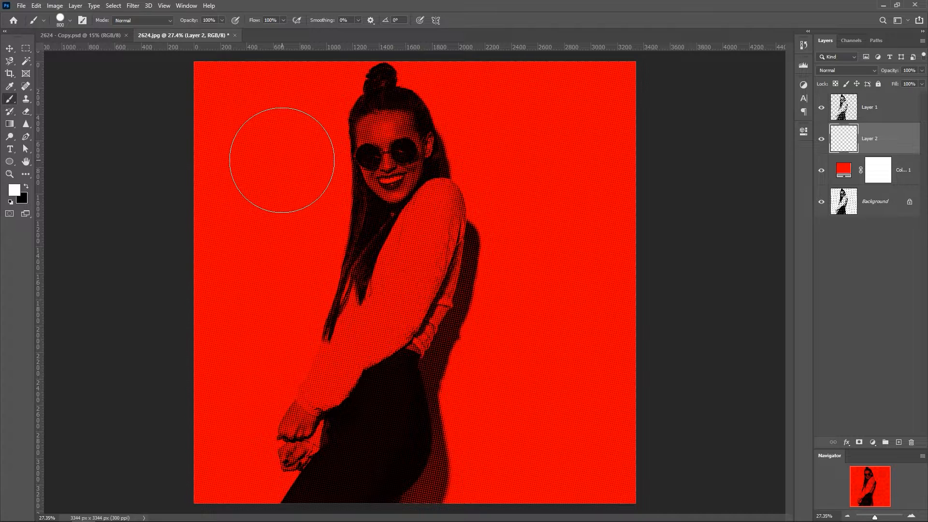
pyautogui.click(69, 21)
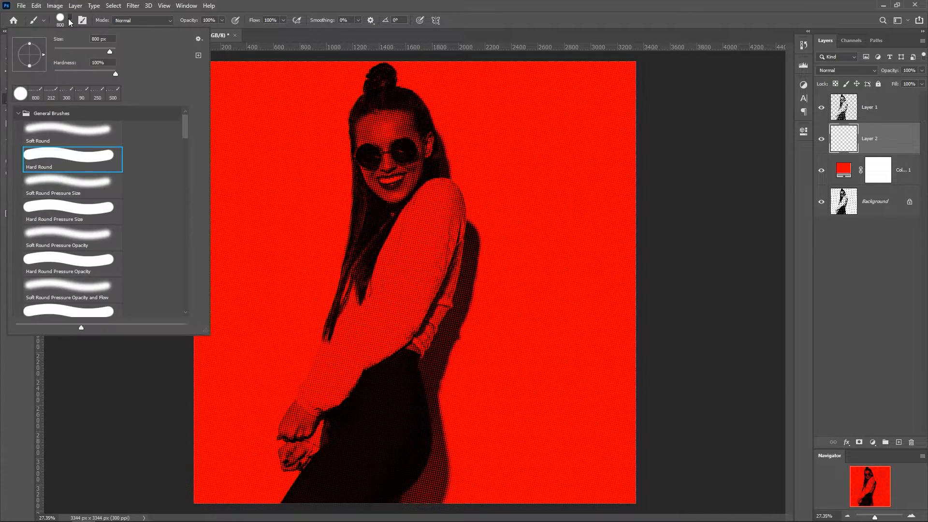
pyautogui.moveTo(183, 129); pyautogui.dragTo(187, 185)
pyautogui.click(93, 196)
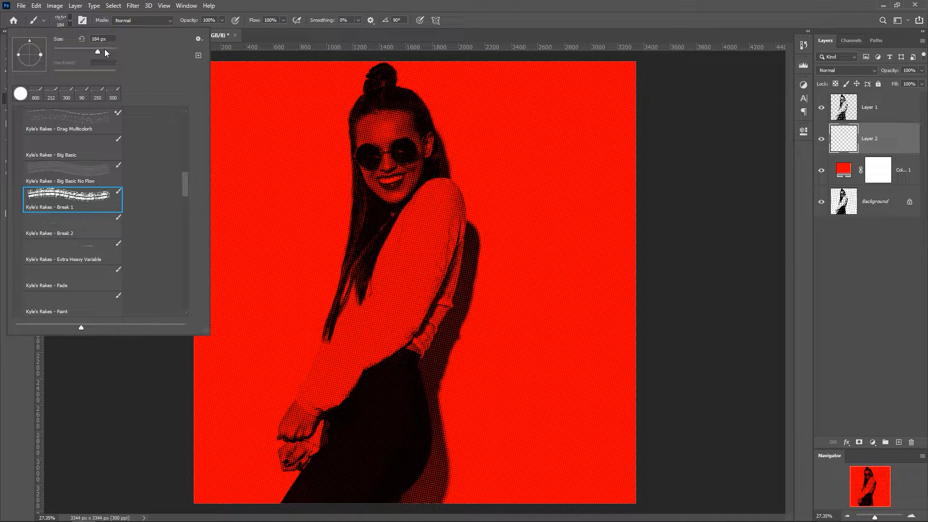
pyautogui.click(105, 49)
pyautogui.press('Return')
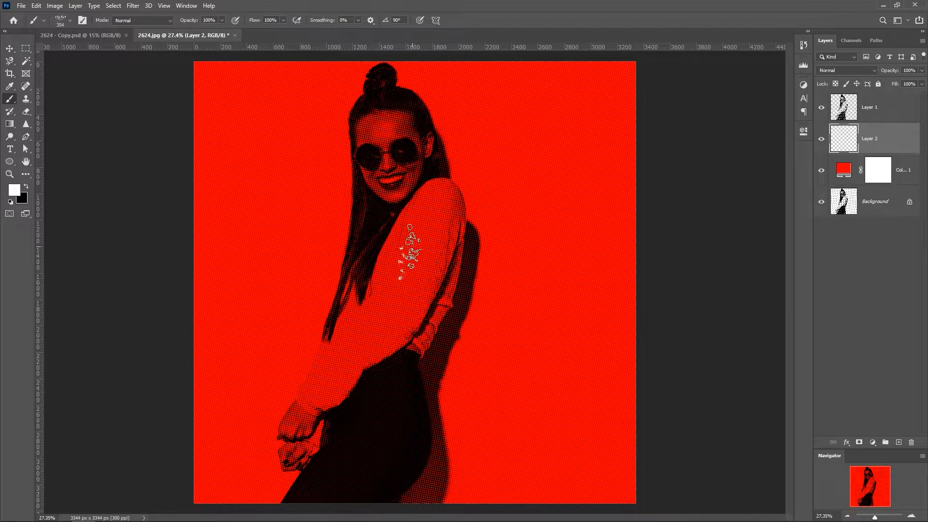
# Paint rough white strokes over the whole woman and slightly past her outline on Layer 2, reducing the brush to about 250 px.
pyautogui.moveTo(409, 247)
pyautogui.mouseDown()
pyautogui.moveTo(388, 291)
pyautogui.moveTo(429, 212)
pyautogui.moveTo(431, 202)
pyautogui.moveTo(392, 262)
pyautogui.moveTo(423, 202)
pyautogui.moveTo(422, 166)
pyautogui.moveTo(428, 187)
pyautogui.moveTo(426, 167)
pyautogui.moveTo(432, 182)
pyautogui.moveTo(436, 175)
pyautogui.moveTo(414, 121)
pyautogui.moveTo(380, 77)
pyautogui.moveTo(367, 125)
pyautogui.moveTo(393, 129)
pyautogui.moveTo(371, 130)
pyautogui.moveTo(368, 170)
pyautogui.moveTo(364, 115)
pyautogui.moveTo(357, 123)
pyautogui.moveTo(364, 193)
pyautogui.moveTo(354, 251)
pyautogui.moveTo(339, 330)
pyautogui.moveTo(287, 442)
pyautogui.moveTo(299, 461)
pyautogui.moveTo(318, 427)
pyautogui.moveTo(304, 440)
pyautogui.moveTo(366, 255)
pyautogui.moveTo(363, 285)
pyautogui.moveTo(379, 179)
pyautogui.moveTo(396, 172)
pyautogui.moveTo(387, 150)
pyautogui.moveTo(384, 202)
pyautogui.moveTo(401, 187)
pyautogui.moveTo(403, 119)
pyautogui.moveTo(430, 180)
pyautogui.moveTo(421, 122)
pyautogui.moveTo(391, 87)
pyautogui.moveTo(433, 141)
pyautogui.moveTo(466, 227)
pyautogui.moveTo(424, 368)
pyautogui.moveTo(457, 234)
pyautogui.moveTo(398, 302)
pyautogui.moveTo(353, 376)
pyautogui.moveTo(283, 506)
pyautogui.moveTo(304, 511)
pyautogui.mouseUp()
pyautogui.press('[')
pyautogui.press('[')
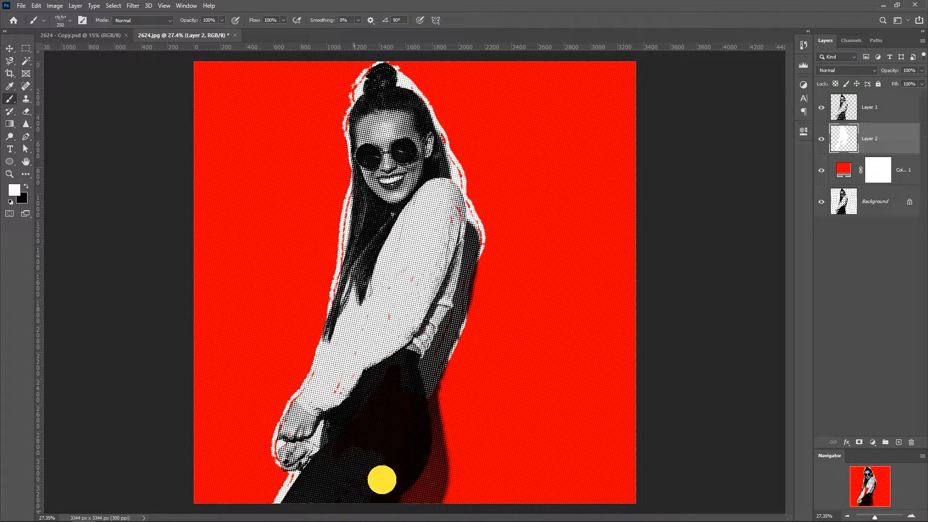
pyautogui.moveTo(414, 478)
pyautogui.mouseDown()
pyautogui.moveTo(431, 427)
pyautogui.moveTo(420, 379)
pyautogui.moveTo(409, 466)
pyautogui.moveTo(412, 383)
pyautogui.moveTo(370, 455)
pyautogui.moveTo(380, 411)
pyautogui.moveTo(368, 401)
pyautogui.moveTo(332, 462)
pyautogui.moveTo(358, 455)
pyautogui.moveTo(390, 412)
pyautogui.moveTo(354, 379)
pyautogui.moveTo(360, 361)
pyautogui.moveTo(376, 390)
pyautogui.moveTo(433, 322)
pyautogui.moveTo(426, 364)
pyautogui.moveTo(446, 484)
pyautogui.moveTo(430, 508)
pyautogui.moveTo(433, 480)
pyautogui.moveTo(408, 503)
pyautogui.moveTo(446, 462)
pyautogui.moveTo(451, 433)
pyautogui.moveTo(438, 395)
pyautogui.moveTo(474, 248)
pyautogui.moveTo(433, 129)
pyautogui.moveTo(385, 98)
pyautogui.mouseUp()
pyautogui.moveTo(398, 140)
pyautogui.mouseDown()
pyautogui.moveTo(399, 272)
pyautogui.moveTo(385, 325)
pyautogui.mouseUp()
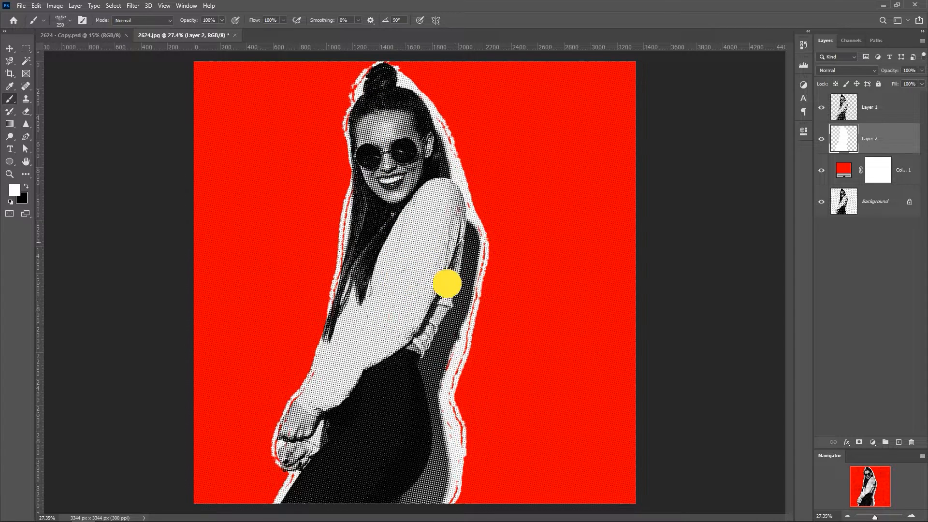
pyautogui.moveTo(291, 452)
pyautogui.mouseDown()
pyautogui.moveTo(274, 459)
pyautogui.moveTo(294, 456)
pyautogui.moveTo(316, 399)
pyautogui.mouseUp()
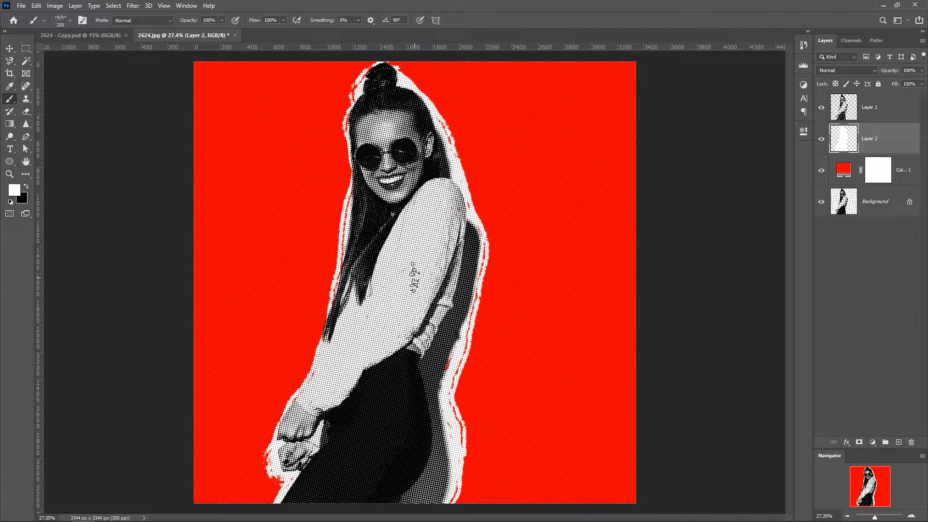
pyautogui.click(10, 49)
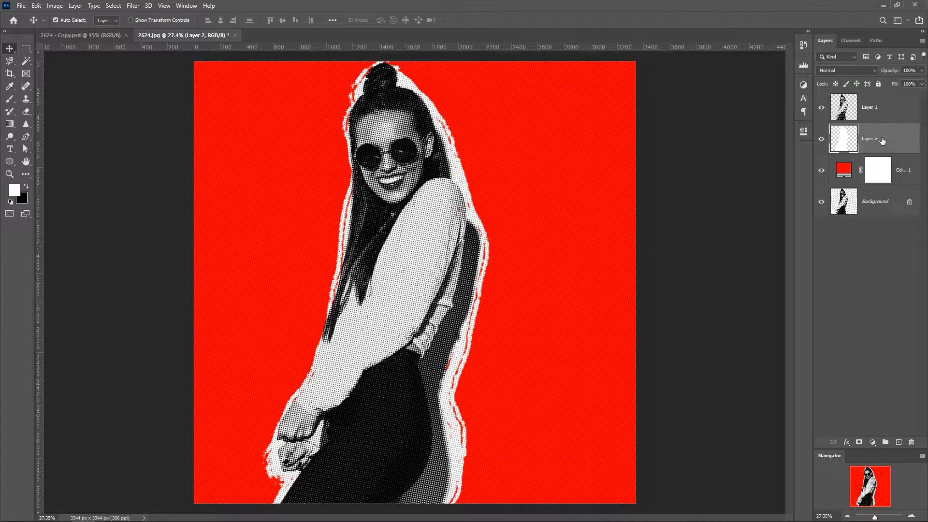
# Add an empty layer above the white paint layer and set the foreground color to bright blue 00d2ff.
pyautogui.click(899, 442)
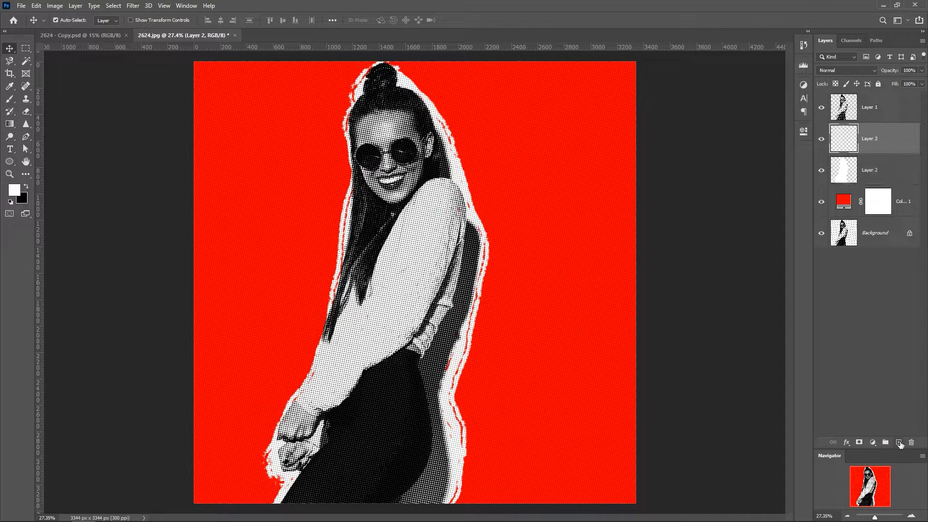
pyautogui.click(14, 190)
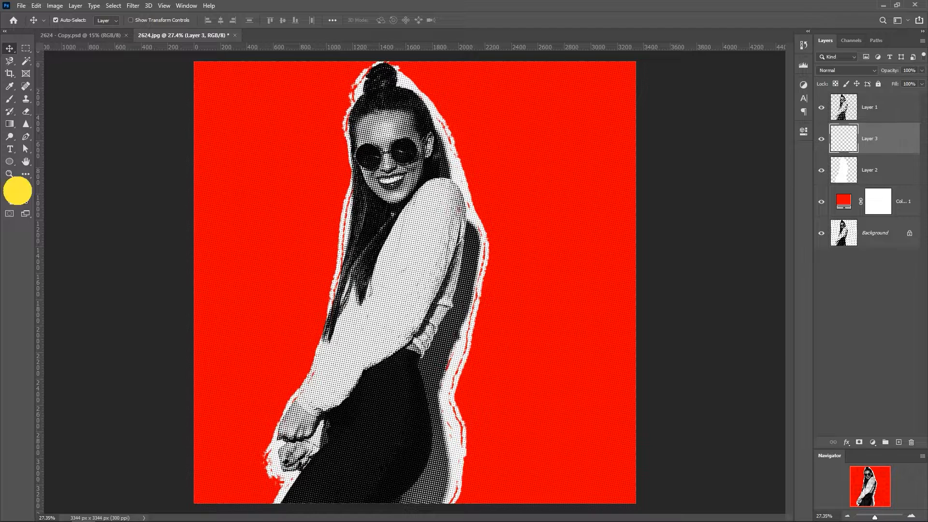
pyautogui.moveTo(626, 206); pyautogui.dragTo(676, 165)
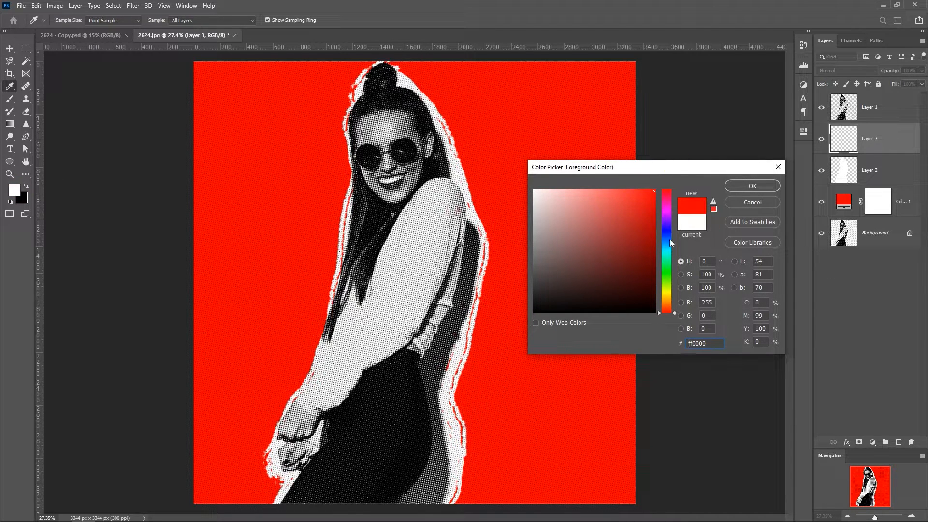
pyautogui.moveTo(669, 238); pyautogui.dragTo(671, 248)
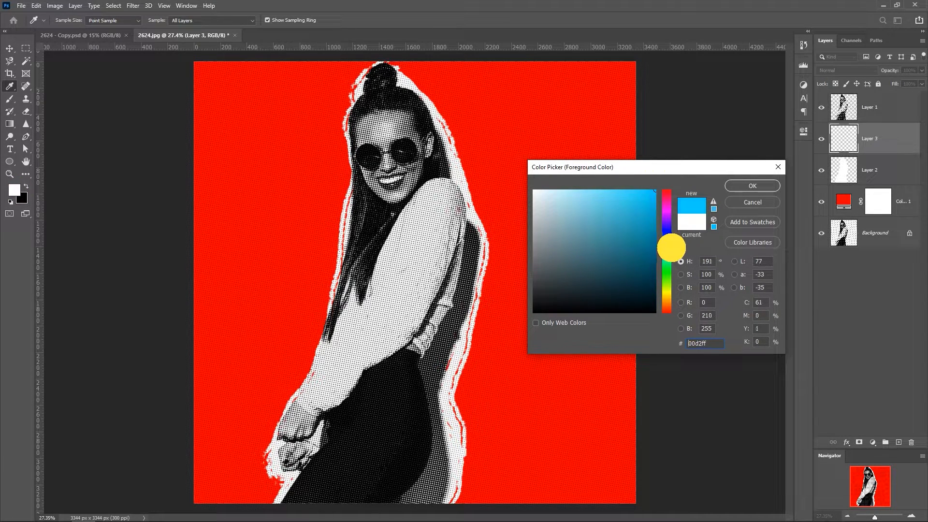
pyautogui.click(752, 186)
pyautogui.press('v')
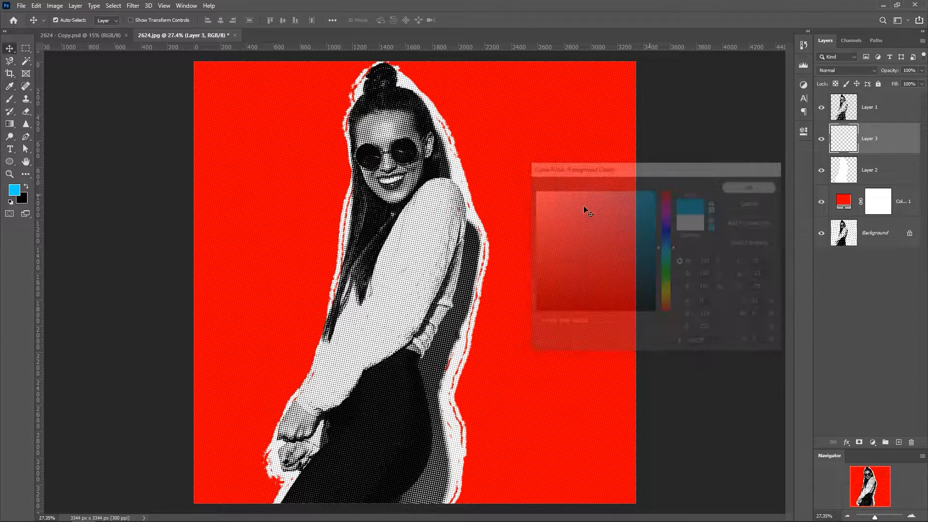
# Brush blue over the main area of the woman's front sleeve on Layer 3, from shoulder to wrist.
pyautogui.click(8, 101)
pyautogui.moveTo(434, 243)
pyautogui.mouseDown()
pyautogui.moveTo(425, 252)
pyautogui.moveTo(439, 202)
pyautogui.moveTo(406, 232)
pyautogui.moveTo(379, 303)
pyautogui.moveTo(313, 404)
pyautogui.moveTo(402, 330)
pyautogui.mouseUp()
pyautogui.moveTo(436, 275)
pyautogui.mouseDown()
pyautogui.moveTo(399, 324)
pyautogui.moveTo(425, 250)
pyautogui.mouseUp()
# Reduce the brush to about 150 px and fill in the blouse's remaining shoulder, edges, back and cuff areas in blue.
pyautogui.press('[')
pyautogui.press('[')
pyautogui.press('[')
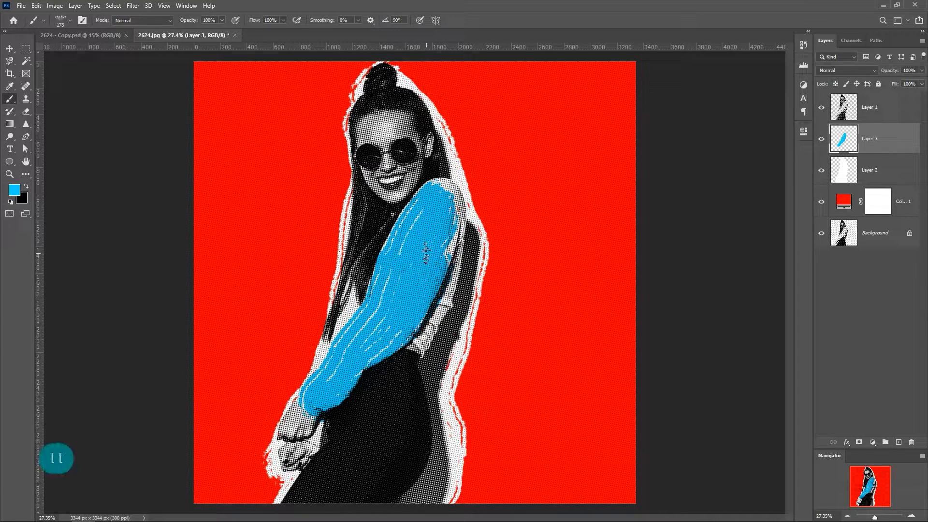
pyautogui.moveTo(437, 188)
pyautogui.mouseDown()
pyautogui.moveTo(459, 196)
pyautogui.moveTo(430, 338)
pyautogui.moveTo(410, 354)
pyautogui.moveTo(455, 265)
pyautogui.moveTo(446, 300)
pyautogui.moveTo(457, 237)
pyautogui.moveTo(360, 318)
pyautogui.moveTo(355, 291)
pyautogui.moveTo(311, 391)
pyautogui.mouseUp()
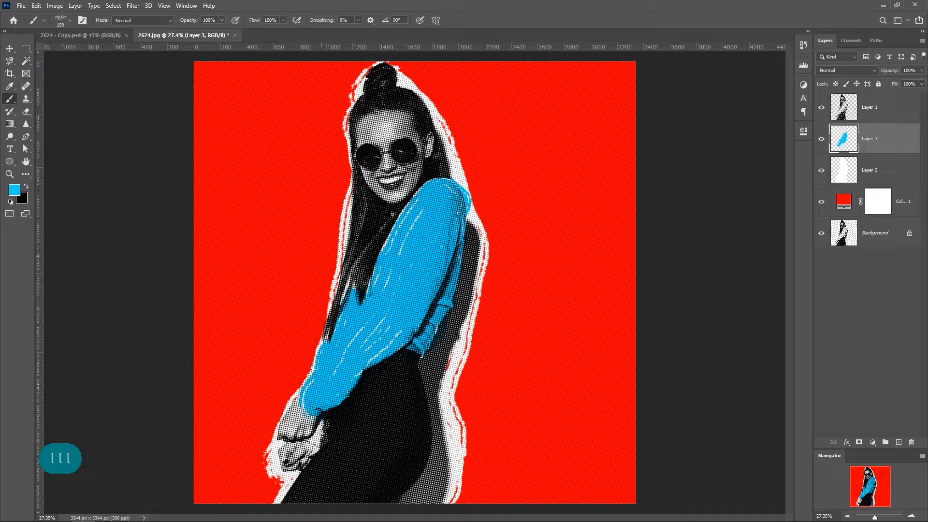
pyautogui.moveTo(321, 424)
pyautogui.mouseDown()
pyautogui.moveTo(320, 449)
pyautogui.moveTo(325, 418)
pyautogui.moveTo(402, 276)
pyautogui.mouseUp()
pyautogui.click(422, 248)
pyautogui.click(421, 296)
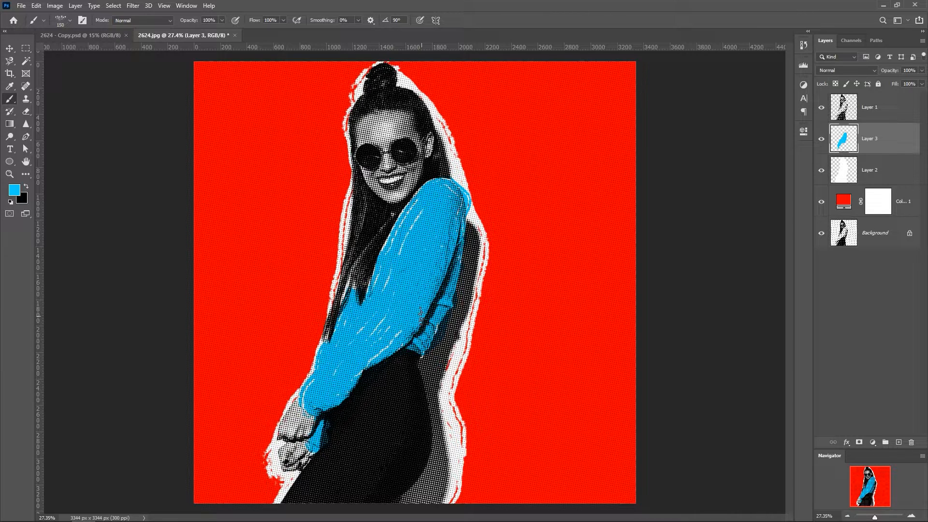
pyautogui.click(10, 51)
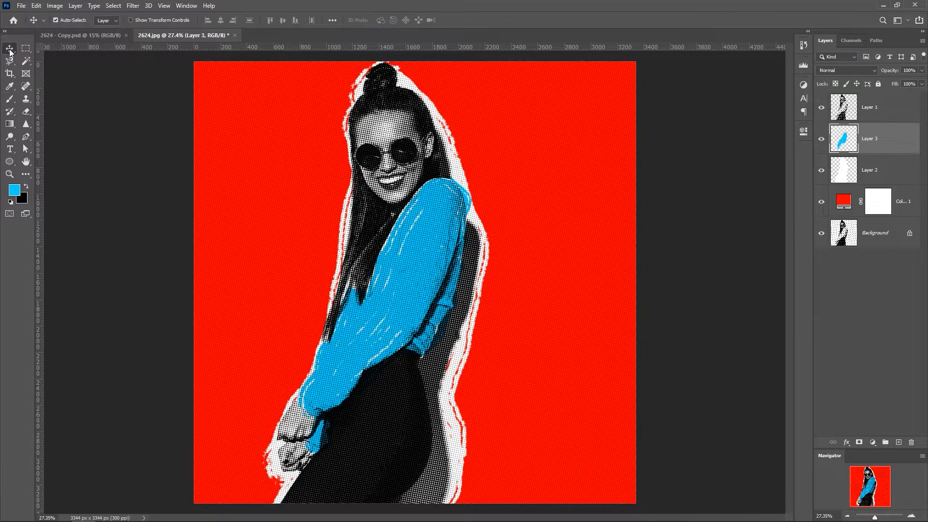
pyautogui.click(682, 225)
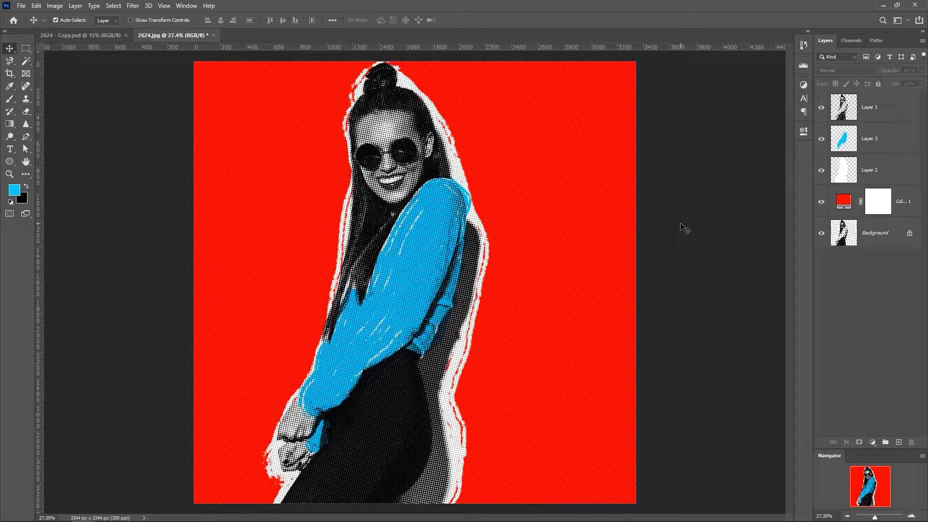
# Duplicate the red Solid Color fill layer and change the copy's color to pink ff00a8.
pyautogui.click(903, 202)
pyautogui.moveTo(900, 204); pyautogui.dragTo(898, 442)
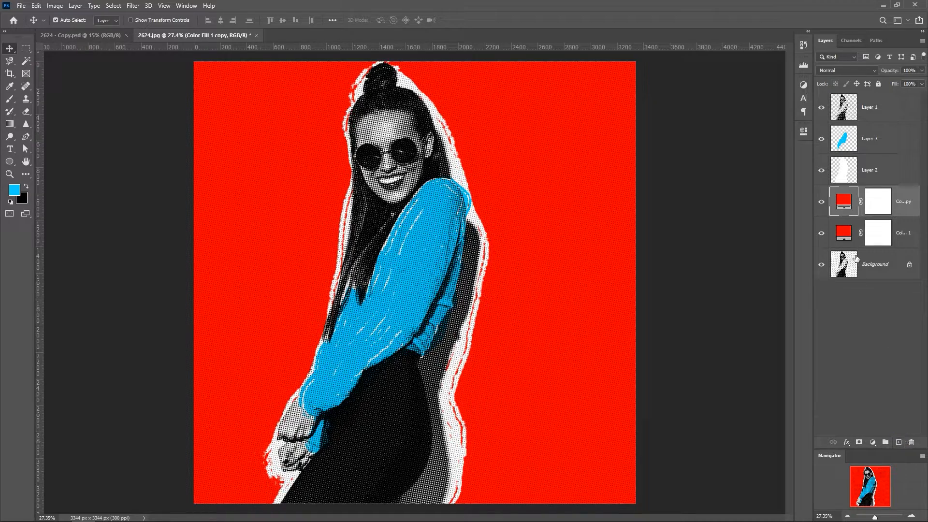
pyautogui.doubleClick(843, 202)
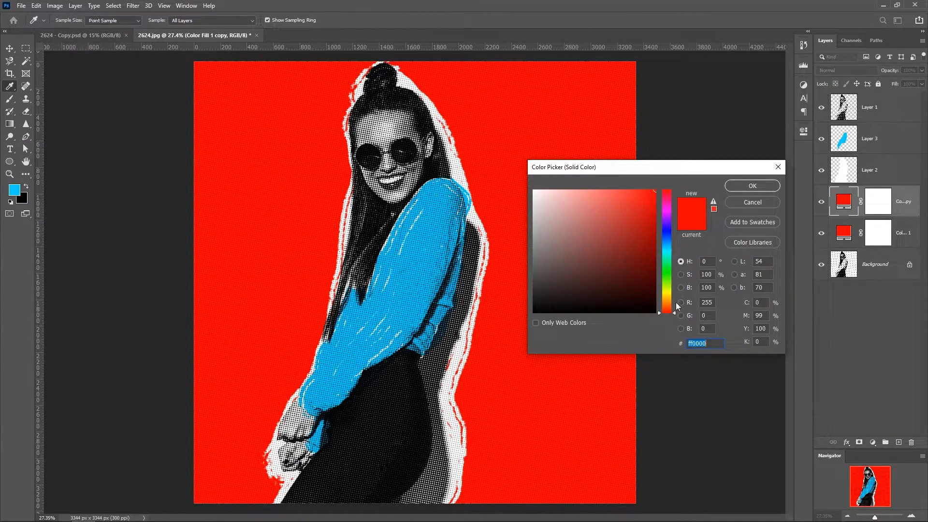
pyautogui.moveTo(675, 304); pyautogui.dragTo(687, 203)
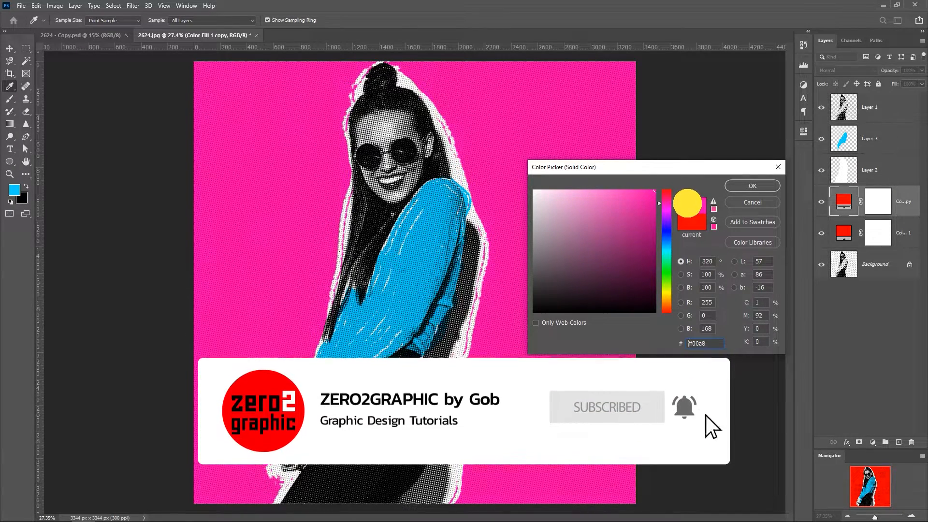
pyautogui.click(747, 186)
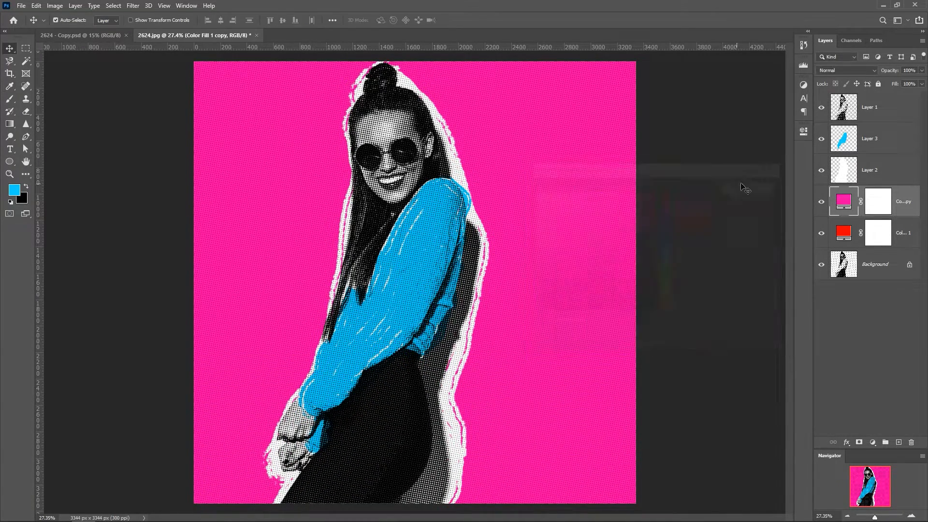
# Fill the pink fill layer's mask with a vertical black-to-white linear gradient running from the image's top to its bottom.
pyautogui.click(882, 204)
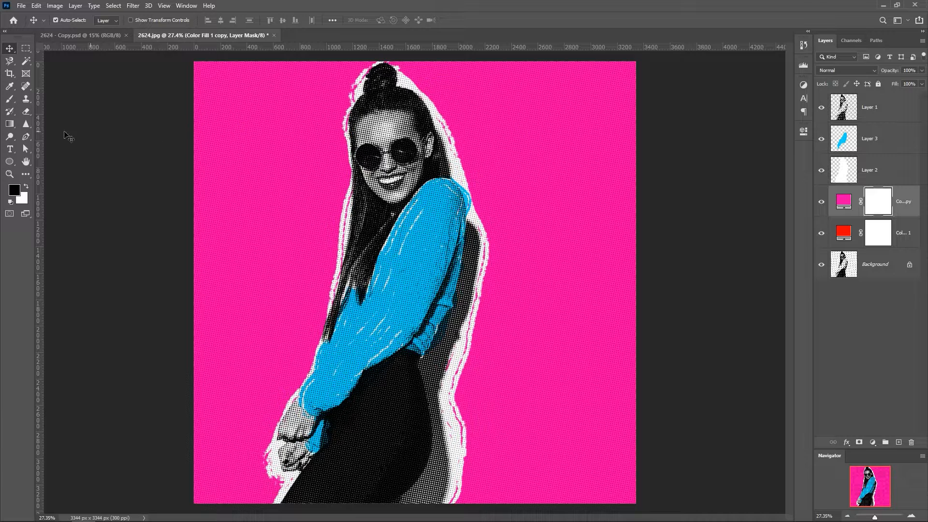
pyautogui.click(10, 124)
pyautogui.moveTo(535, 64); pyautogui.dragTo(598, 498)
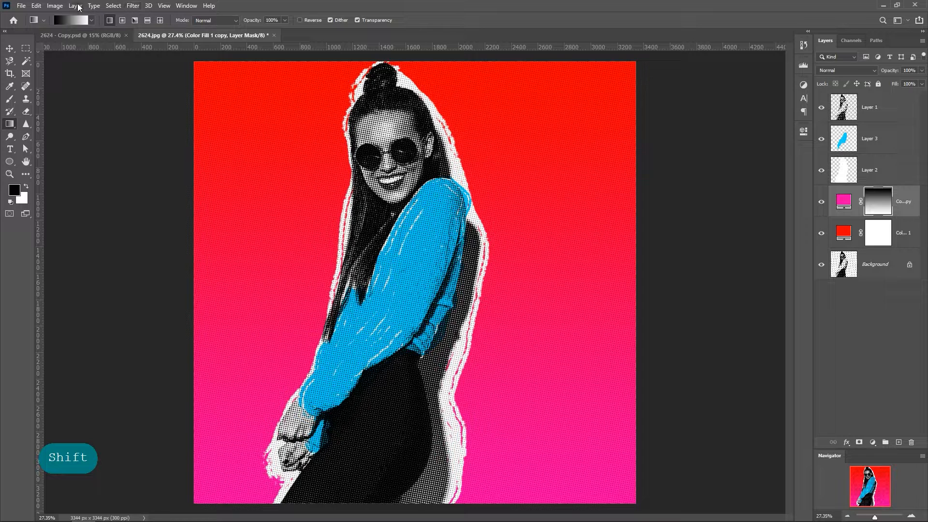
# Invert the gradient mask of the pink fill layer and deselect all layers.
pyautogui.click(55, 6)
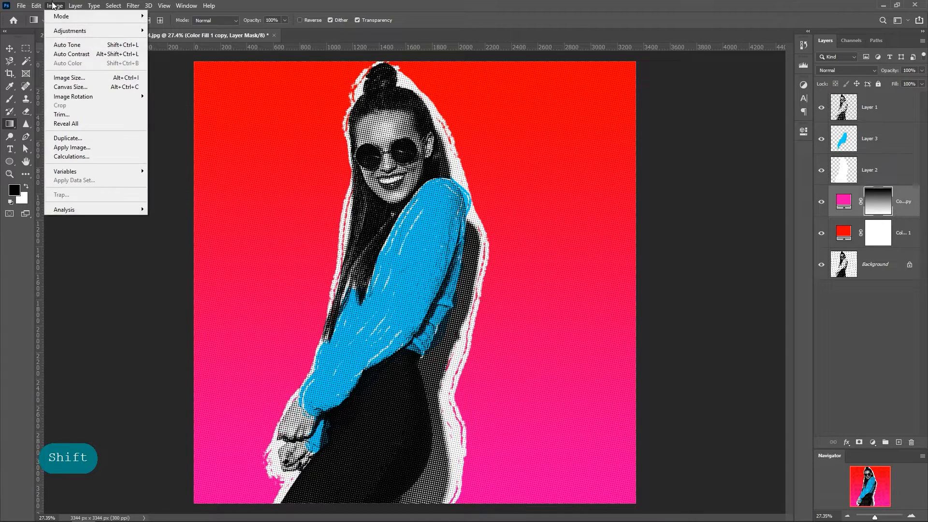
pyautogui.moveTo(94, 30)
pyautogui.click(175, 141)
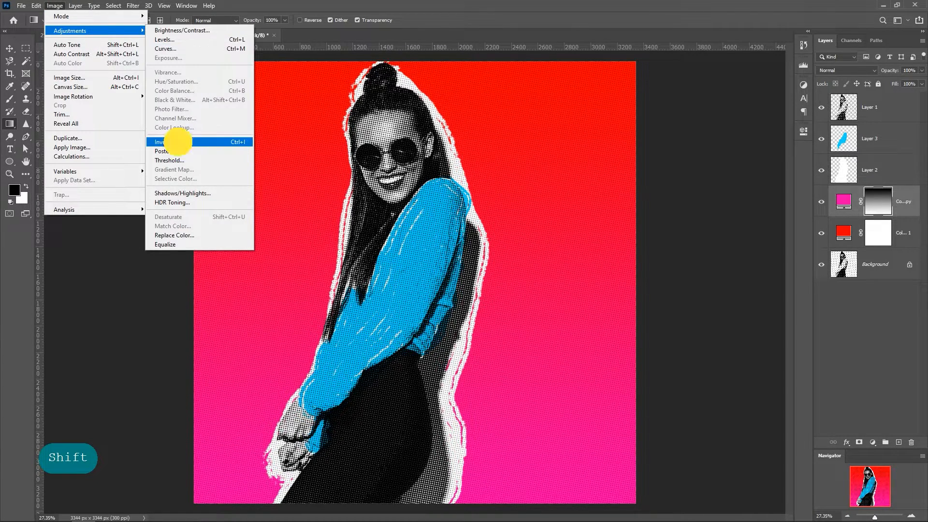
pyautogui.click(9, 48)
pyautogui.click(703, 292)
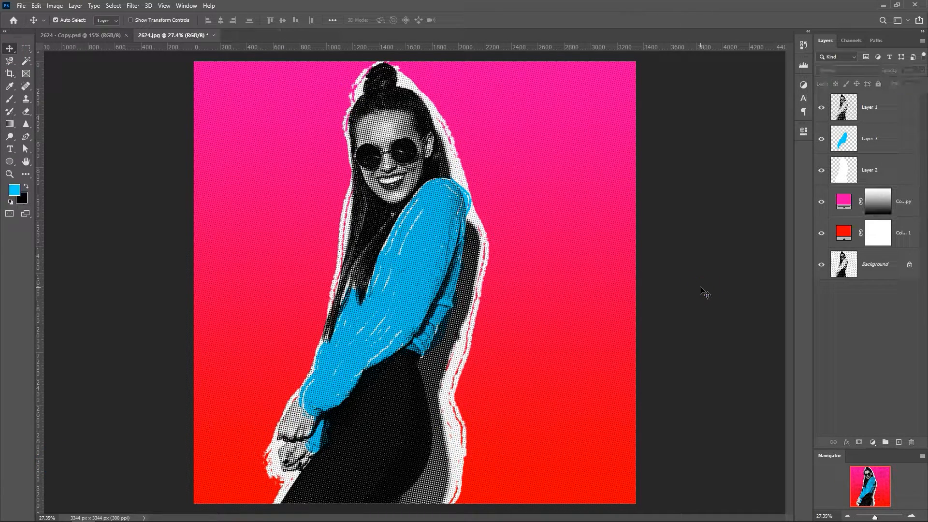
# Add the text SUMMER across the upper part of the image, on a layer directly above the blue blouse layer.
pyautogui.click(884, 134)
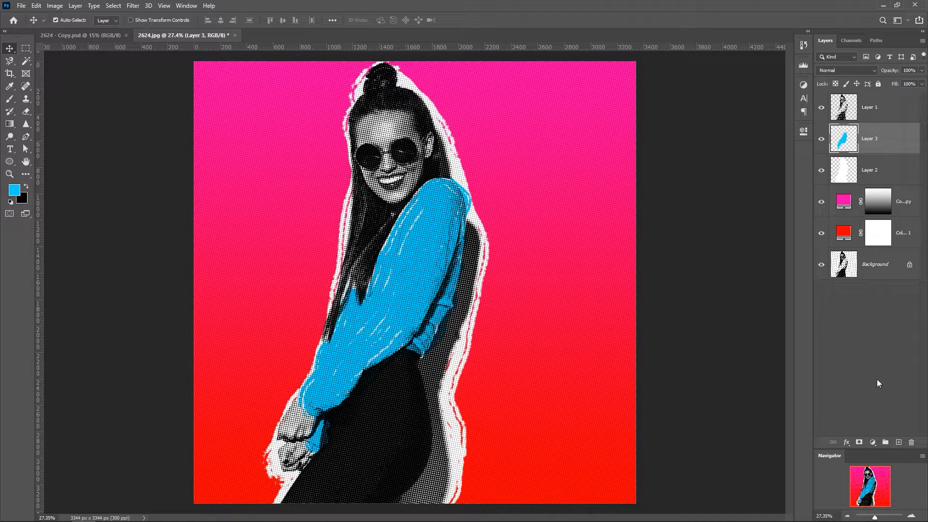
pyautogui.click(11, 150)
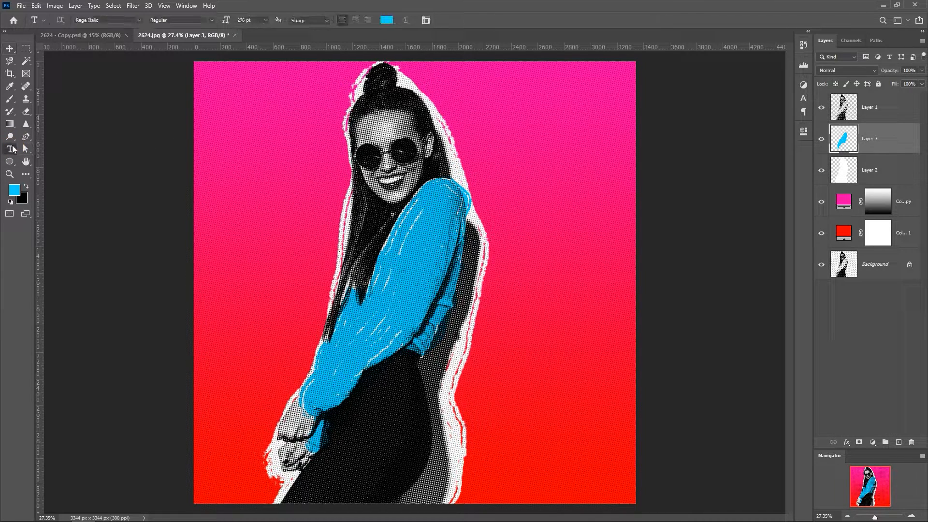
pyautogui.click(234, 156)
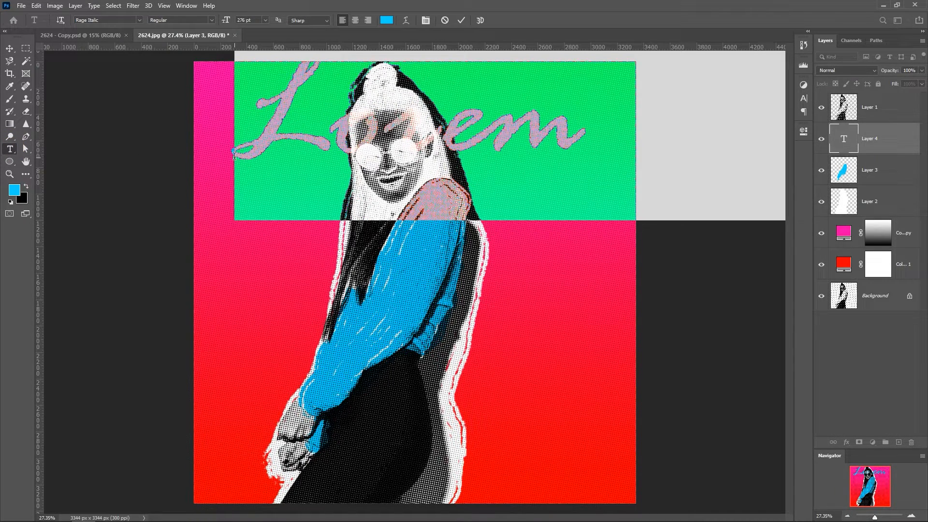
pyautogui.write('Summer')
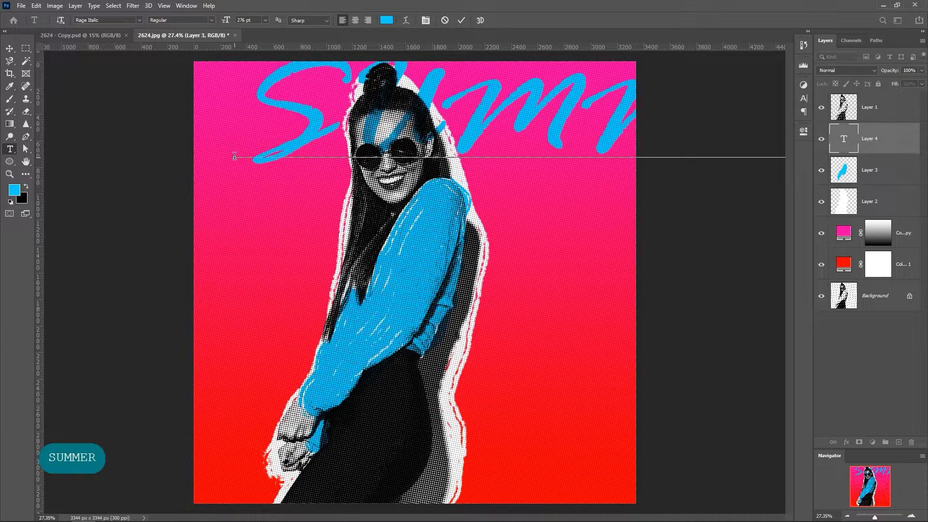
pyautogui.click(10, 48)
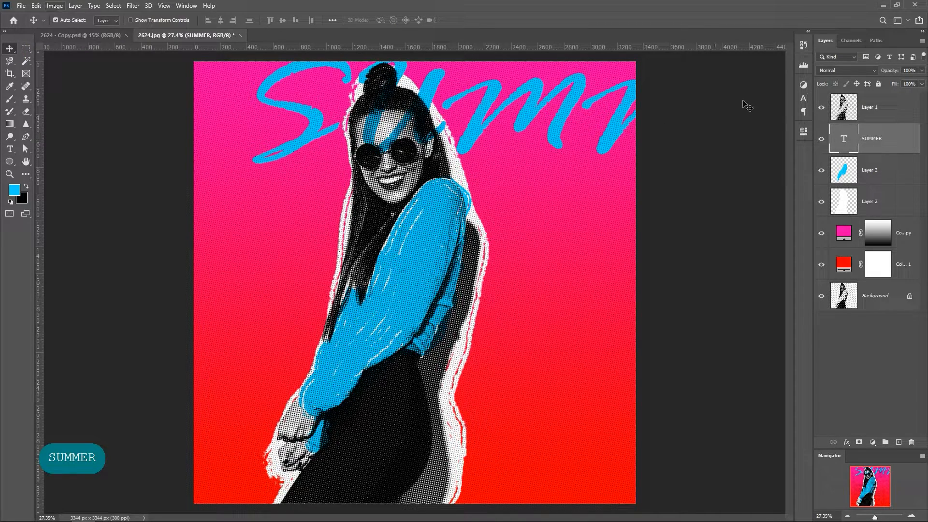
# Set the SUMMER text's font size to 131 pt.
pyautogui.click(802, 100)
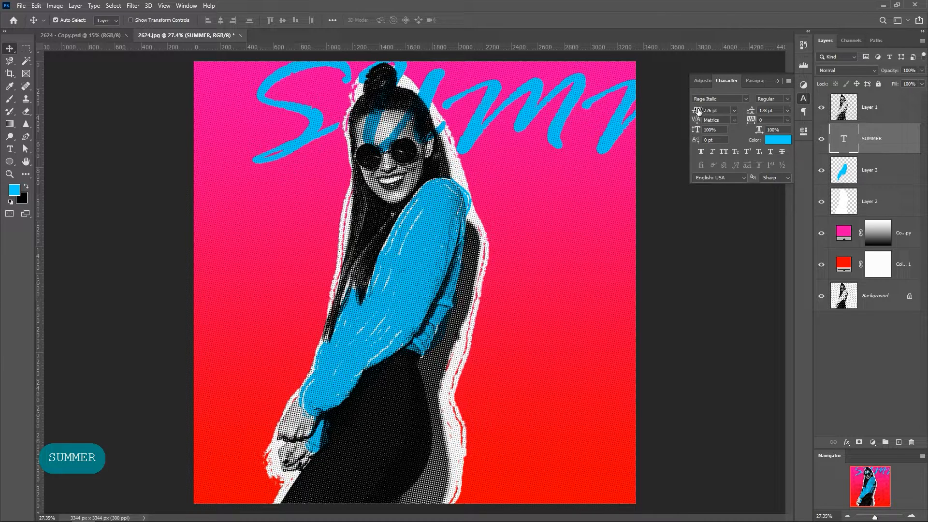
pyautogui.moveTo(698, 111); pyautogui.dragTo(627, 119)
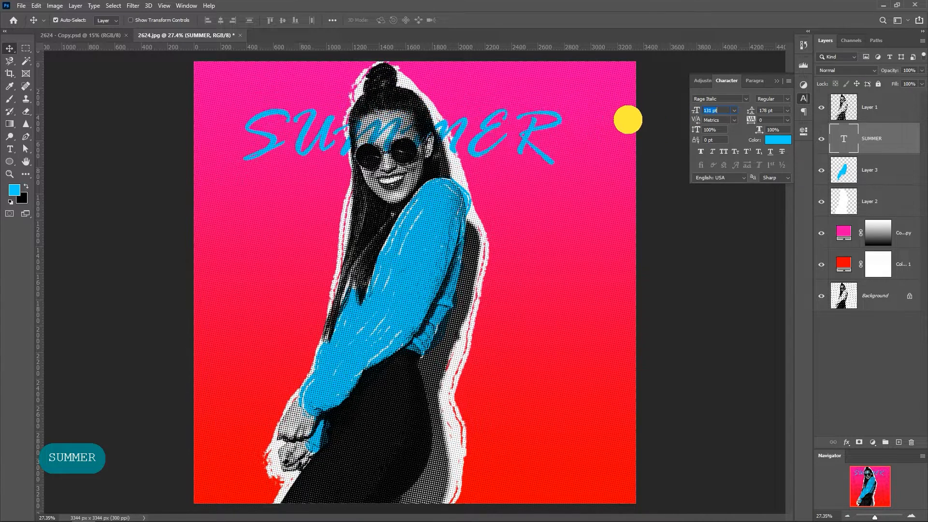
pyautogui.click(776, 81)
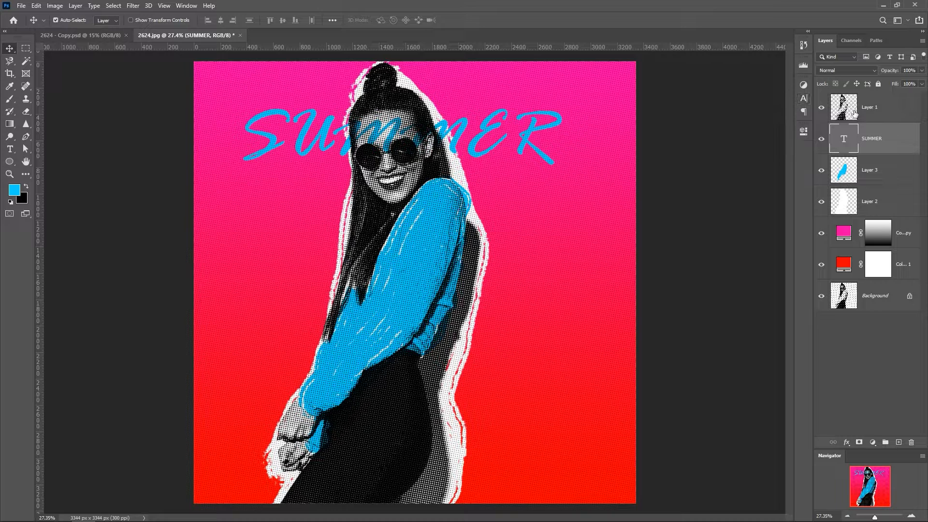
# Bring the SUMMER text layer to the top of the layer stack and move the text against the image's left edge.
pyautogui.moveTo(868, 128); pyautogui.dragTo(870, 97)
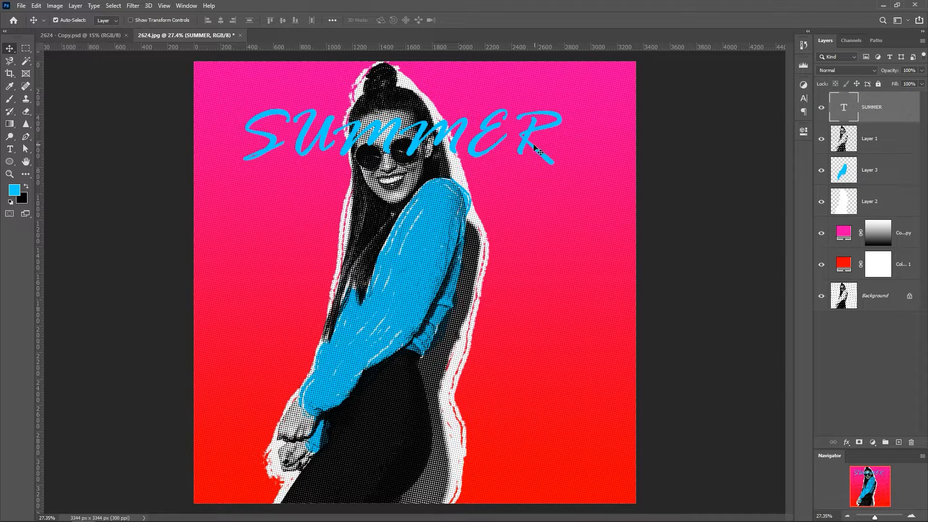
pyautogui.moveTo(523, 140); pyautogui.dragTo(478, 123)
# Set the SUMMER text's font size to 121 pt.
pyautogui.click(803, 98)
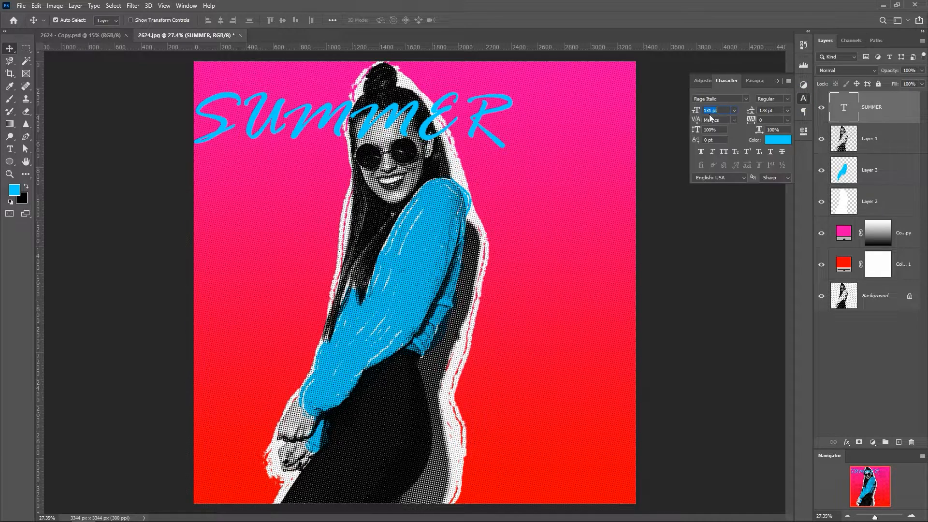
pyautogui.moveTo(696, 111)
pyautogui.mouseDown()
pyautogui.moveTo(678, 111)
pyautogui.moveTo(686, 110)
pyautogui.mouseUp()
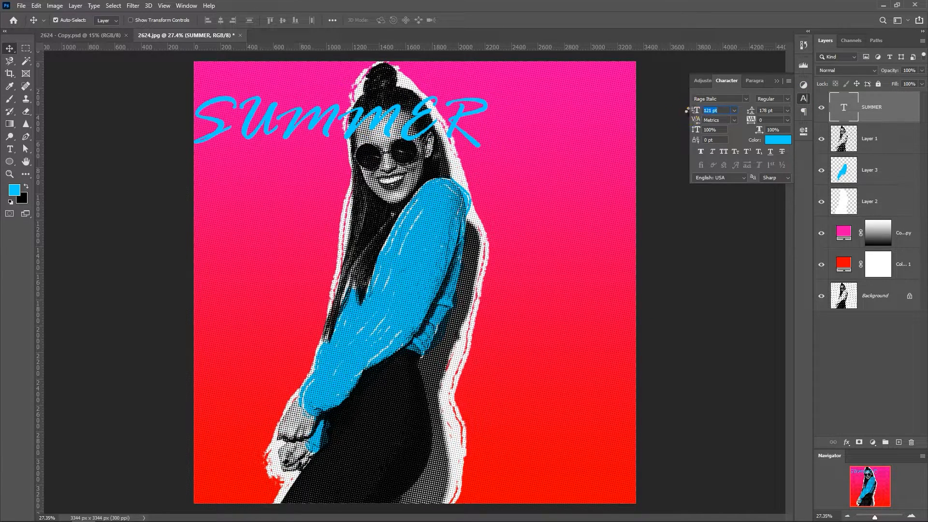
pyautogui.click(776, 82)
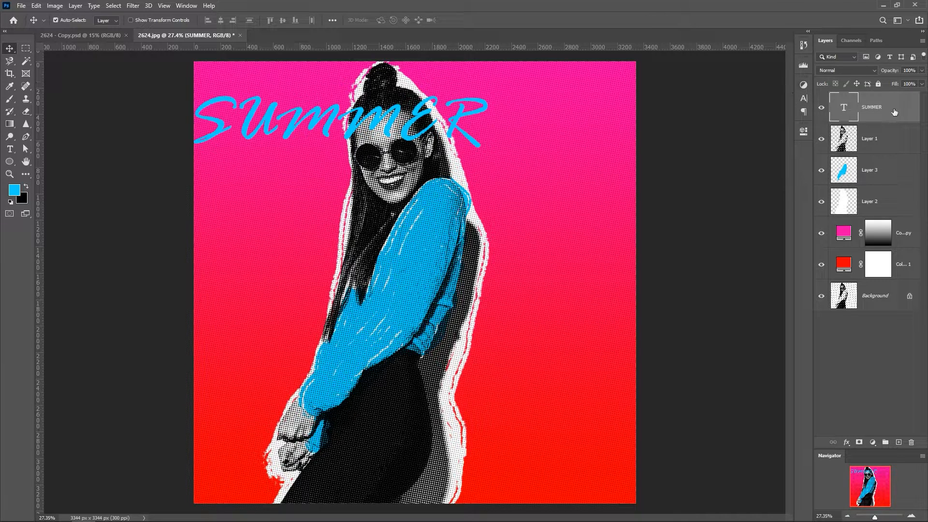
# Duplicate the SUMMER text layer and place the copy directly after the original on the same line, running off the image's right edge.
pyautogui.moveTo(873, 117); pyautogui.dragTo(898, 442)
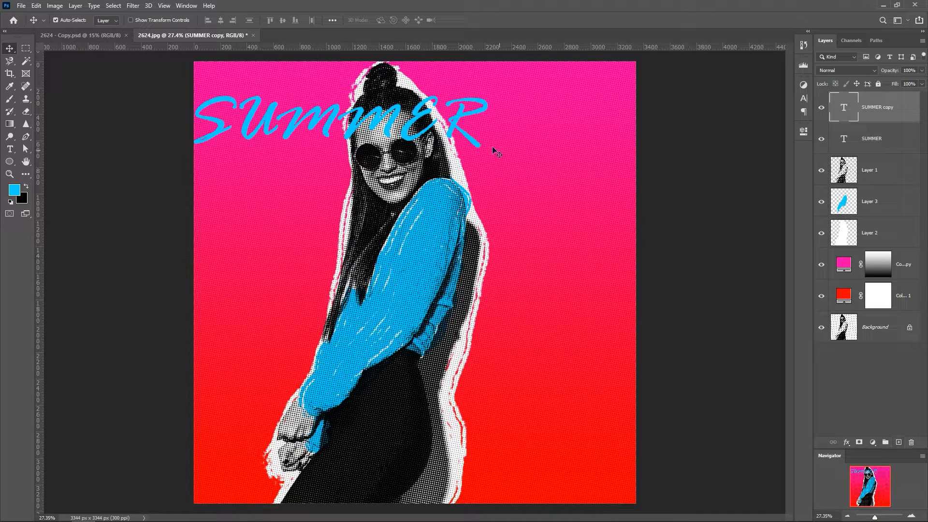
pyautogui.moveTo(473, 141); pyautogui.dragTo(764, 125)
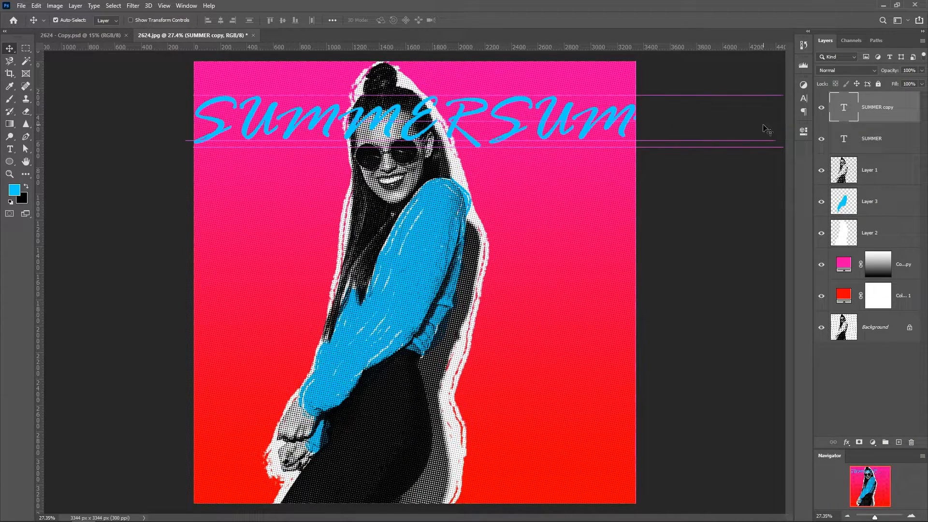
# Merge the two SUMMER text layers into one and move the row straight up to the image's top edge.
pyautogui.keyDown('shift'); pyautogui.click(872, 138); pyautogui.keyUp('shift')
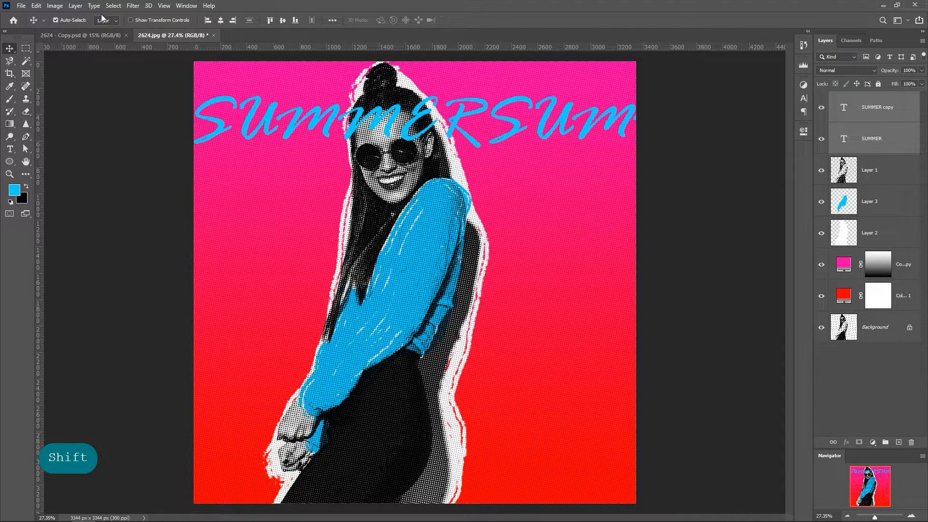
pyautogui.click(75, 6)
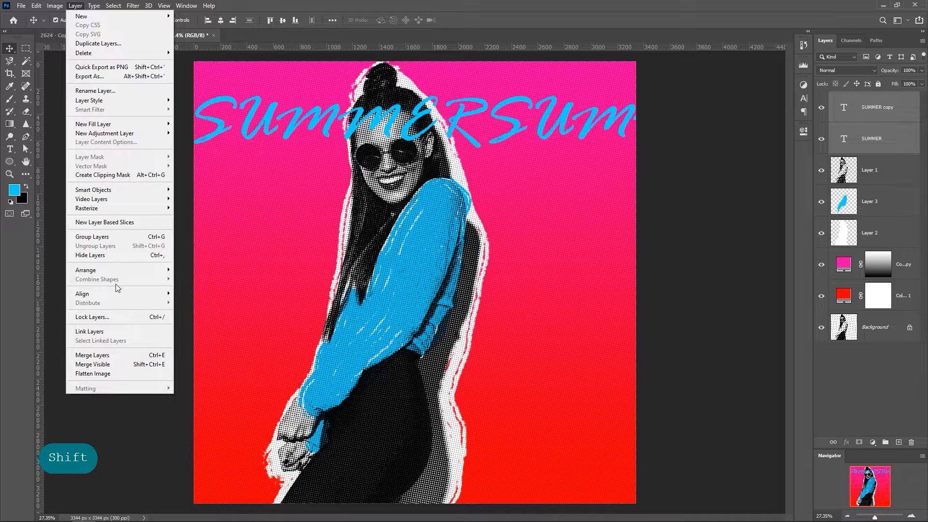
pyautogui.click(121, 354)
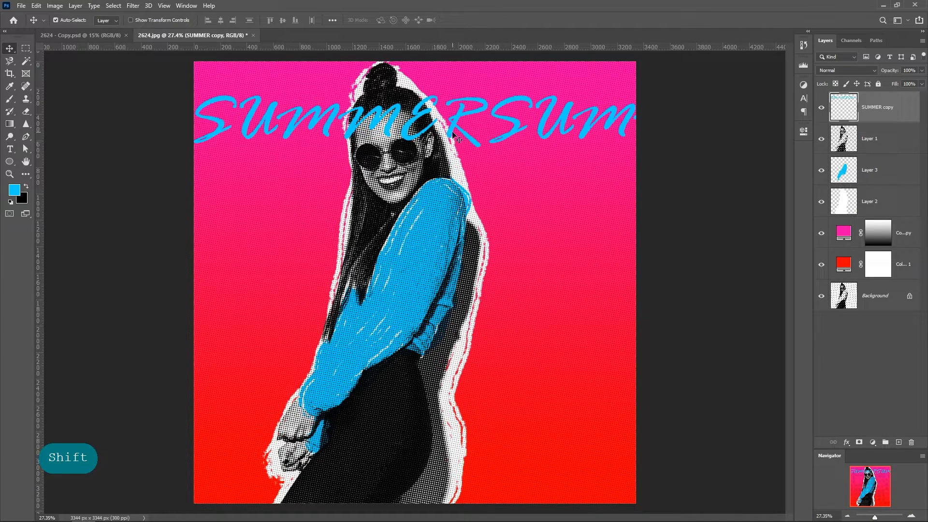
pyautogui.moveTo(459, 132); pyautogui.dragTo(456, 99)
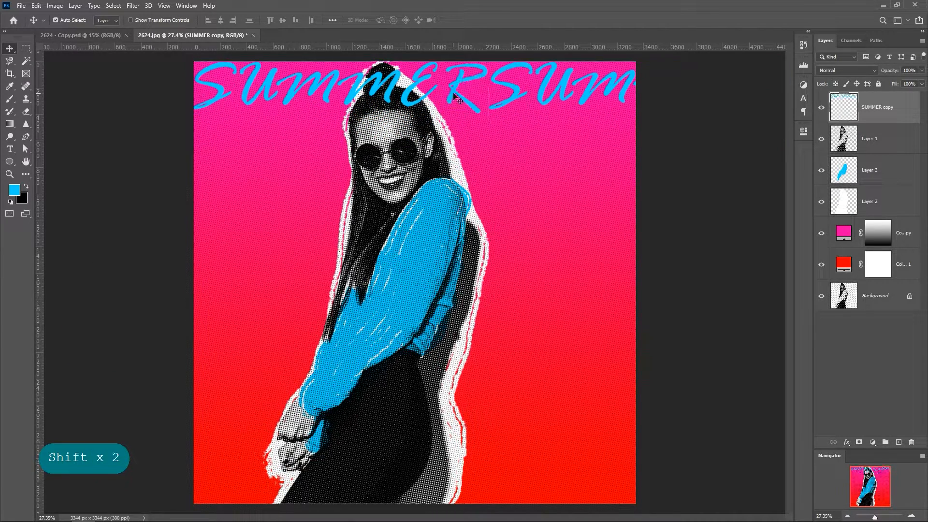
# Duplicate the merged text row and place the copy just below it, shifted left so its second word ends at the image's right edge.
pyautogui.rightClick(866, 112)
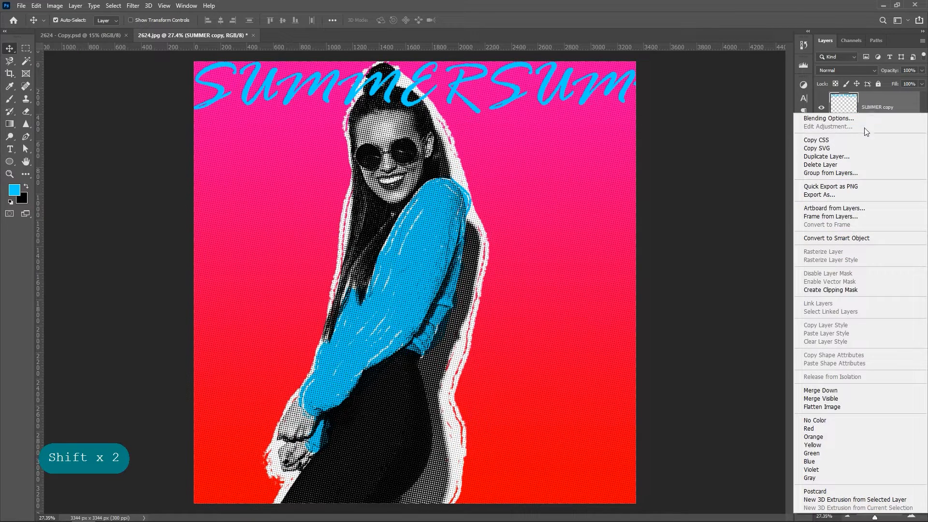
pyautogui.click(851, 156)
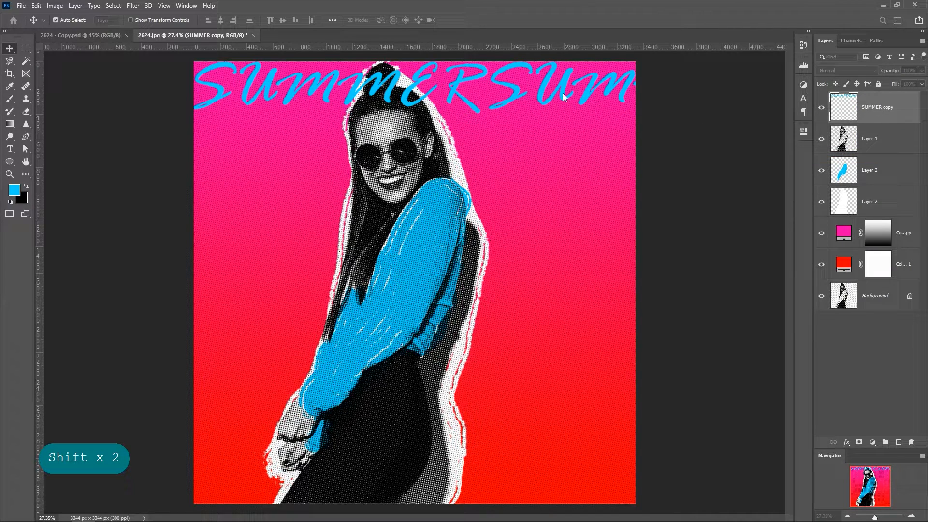
pyautogui.press('shift')
pyautogui.click(686, 188)
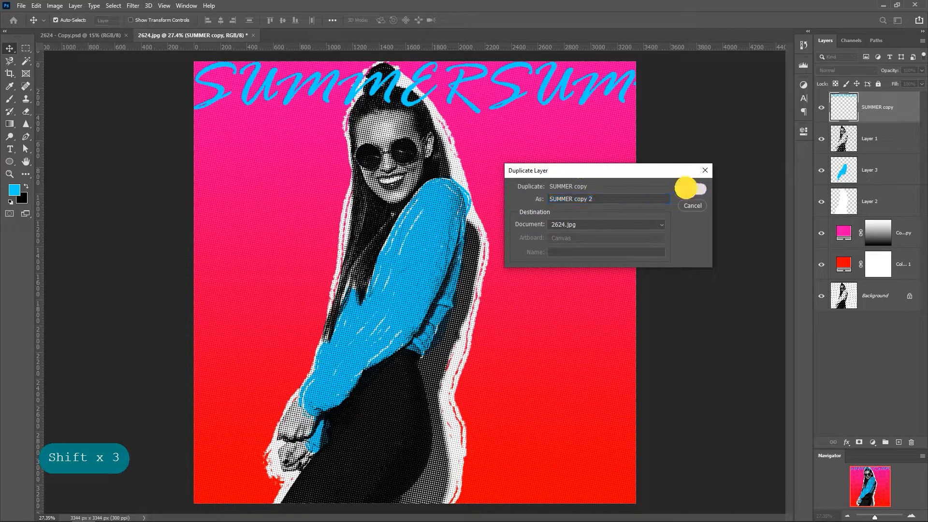
pyautogui.press('shift')
pyautogui.moveTo(585, 107); pyautogui.dragTo(438, 164)
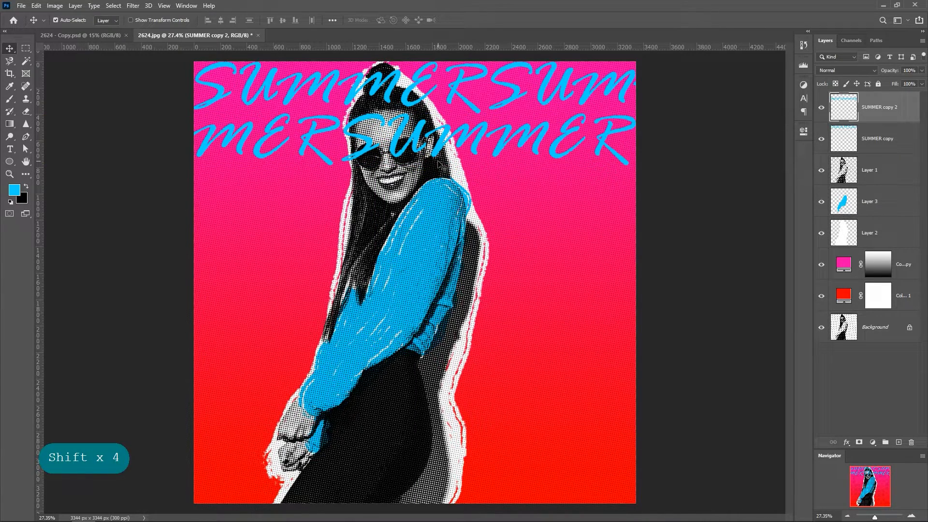
# Merge the two staggered text rows into a single layer.
pyautogui.keyDown('shift'); pyautogui.click(877, 140); pyautogui.keyUp('shift')
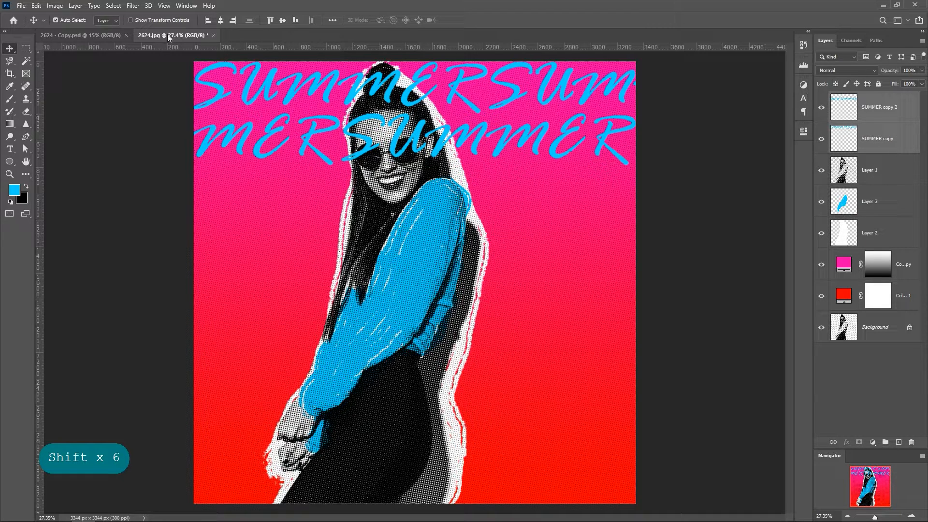
pyautogui.click(75, 9)
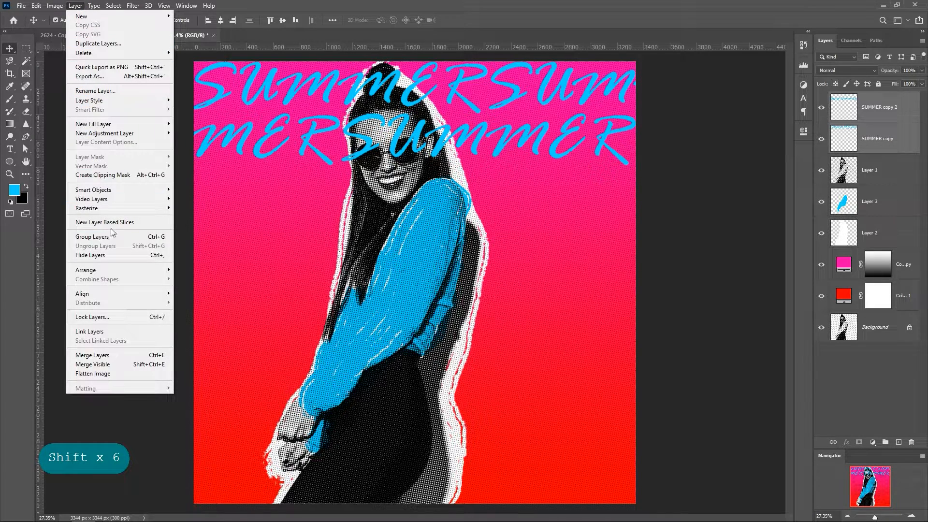
pyautogui.click(122, 355)
# Duplicate the two-row text layer and move the copy straight down to form the third and fourth rows.
pyautogui.rightClick(875, 108)
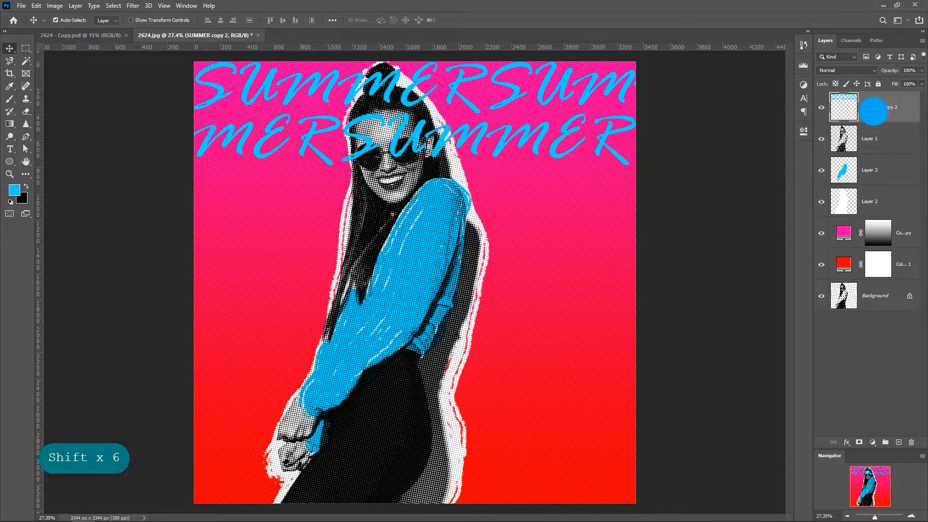
pyautogui.click(859, 156)
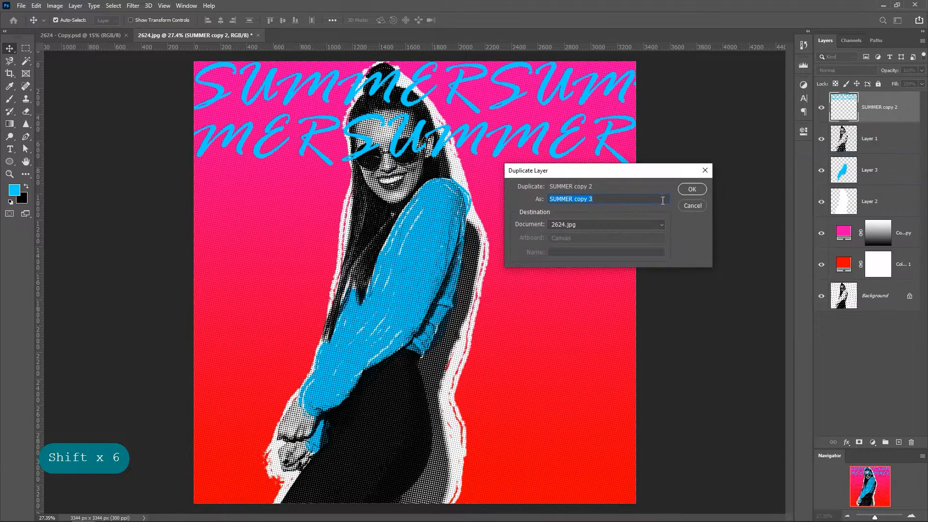
pyautogui.click(687, 189)
pyautogui.moveTo(602, 146); pyautogui.dragTo(603, 244)
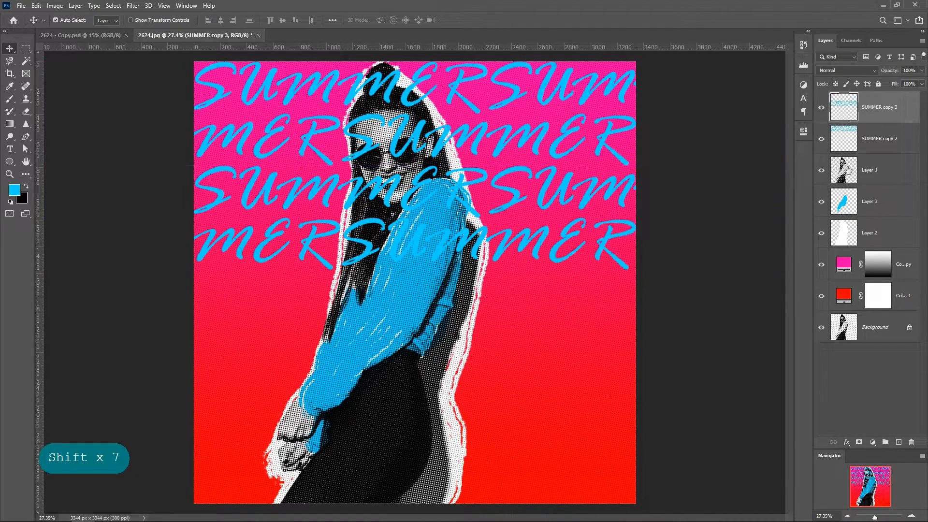
# Duplicate both two-row text layers together and move the copies straight down to form rows five to eight.
pyautogui.keyDown('shift'); pyautogui.click(882, 147); pyautogui.keyUp('shift')
pyautogui.rightClick(880, 144)
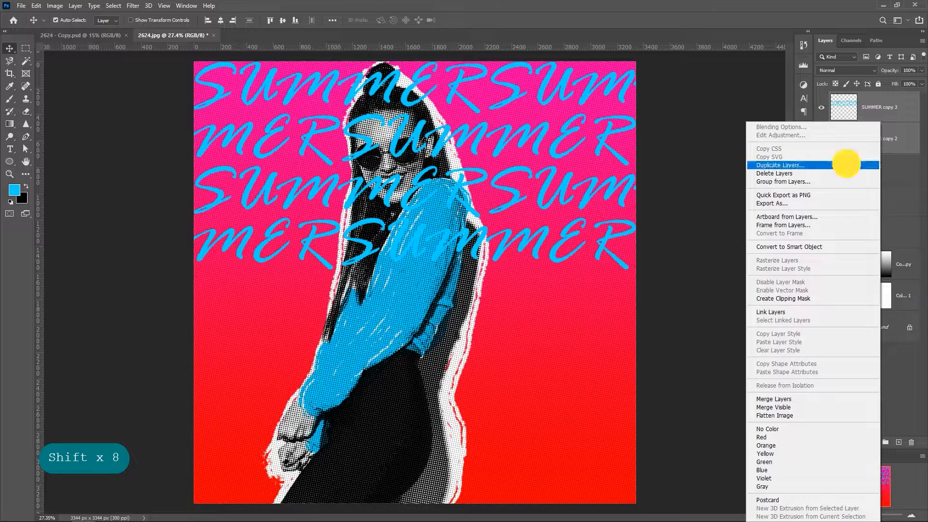
pyautogui.click(845, 165)
pyautogui.click(692, 189)
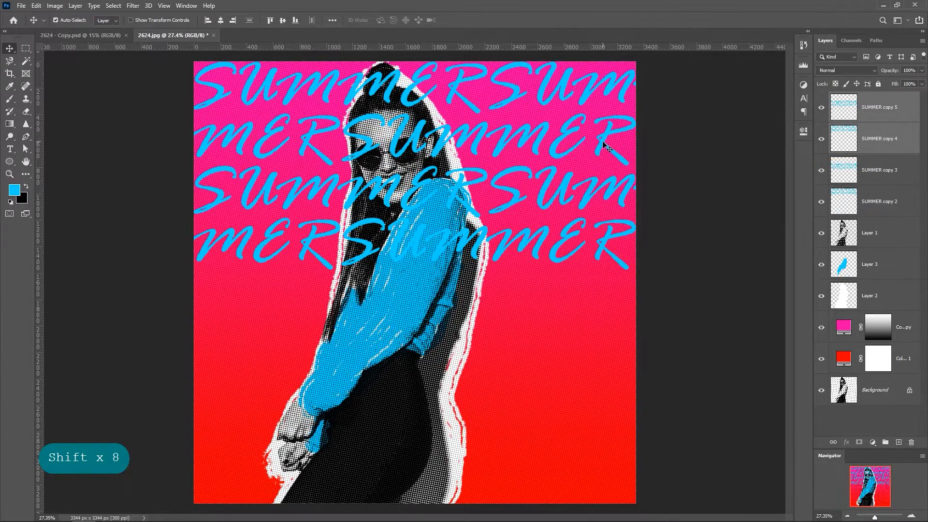
pyautogui.moveTo(608, 149); pyautogui.dragTo(602, 347)
pyautogui.press('shift')
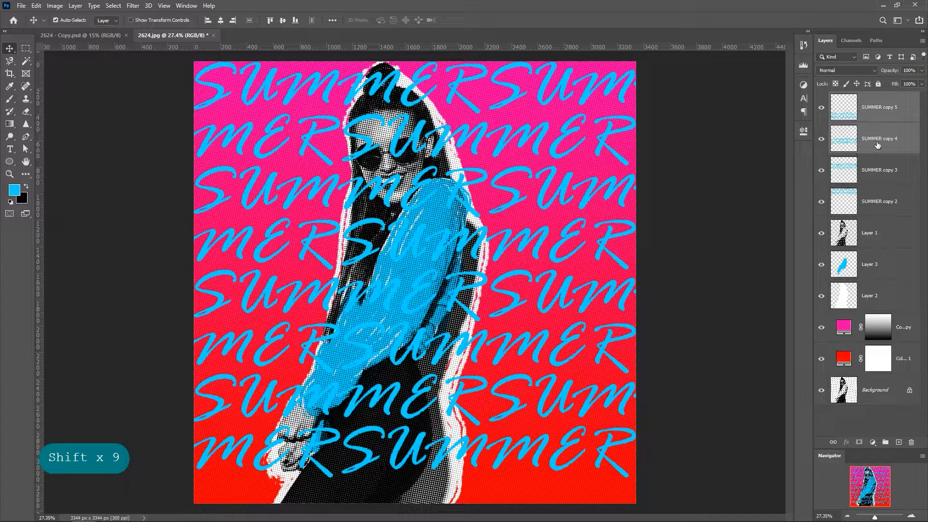
# Duplicate the lowest two-row text layer and move the copy straight down to start a ninth row at the image's bottom edge.
pyautogui.click(870, 114)
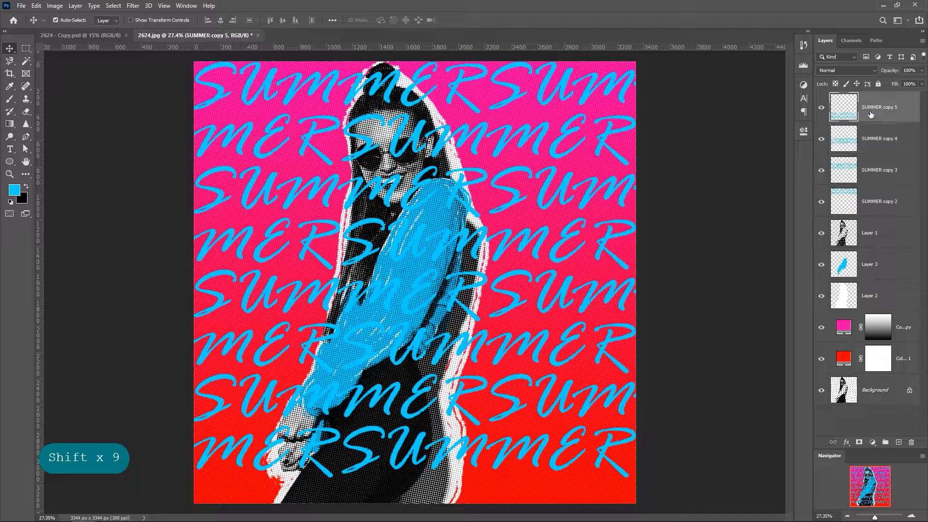
pyautogui.rightClick(870, 113)
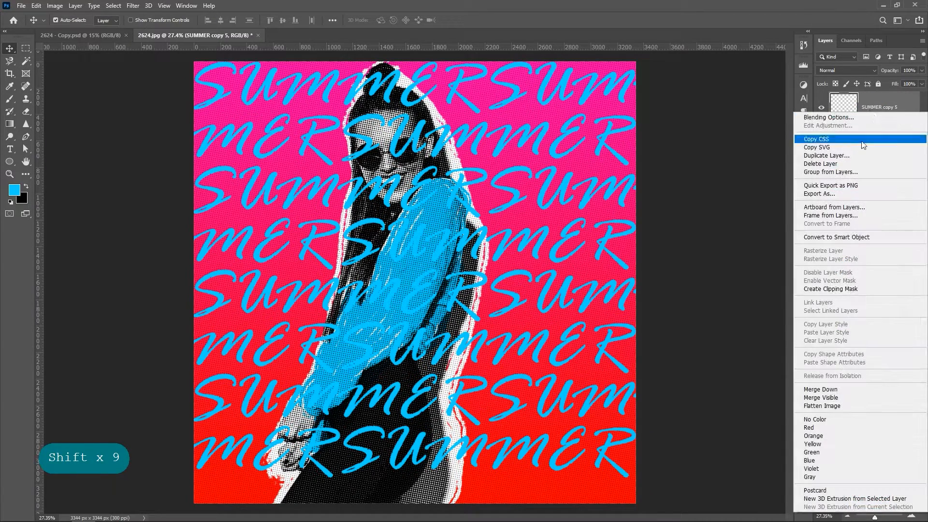
pyautogui.click(826, 155)
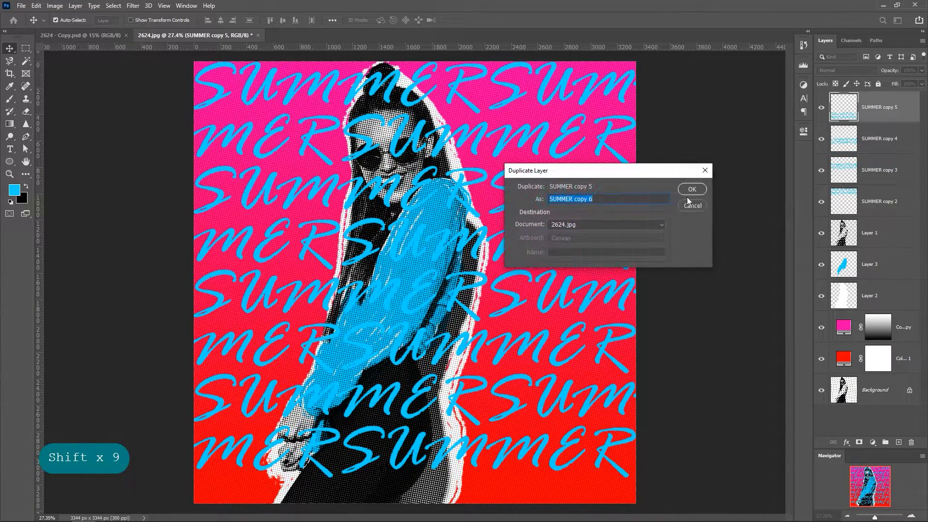
pyautogui.click(689, 187)
pyautogui.moveTo(628, 402); pyautogui.dragTo(627, 497)
# Merge all five SUMMER text layers into one layer.
pyautogui.keyDown('shift'); pyautogui.click(877, 235); pyautogui.keyUp('shift')
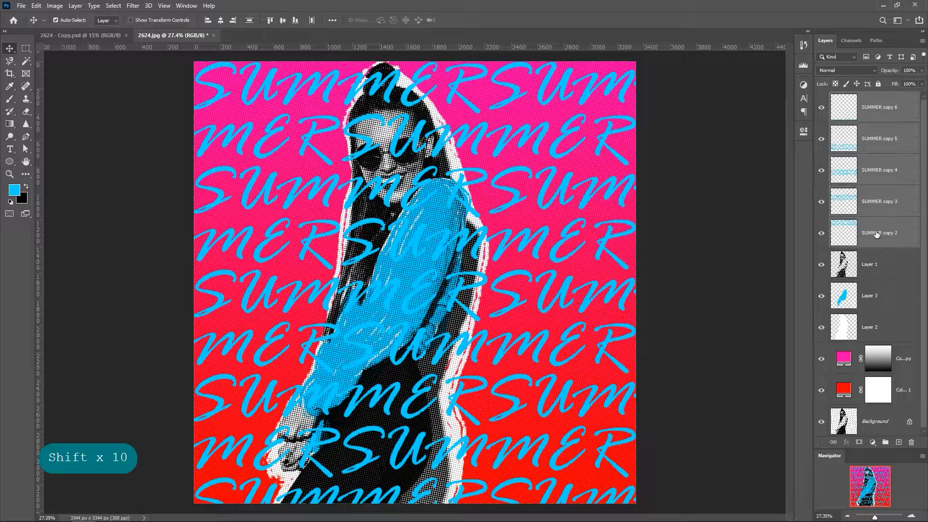
pyautogui.click(75, 5)
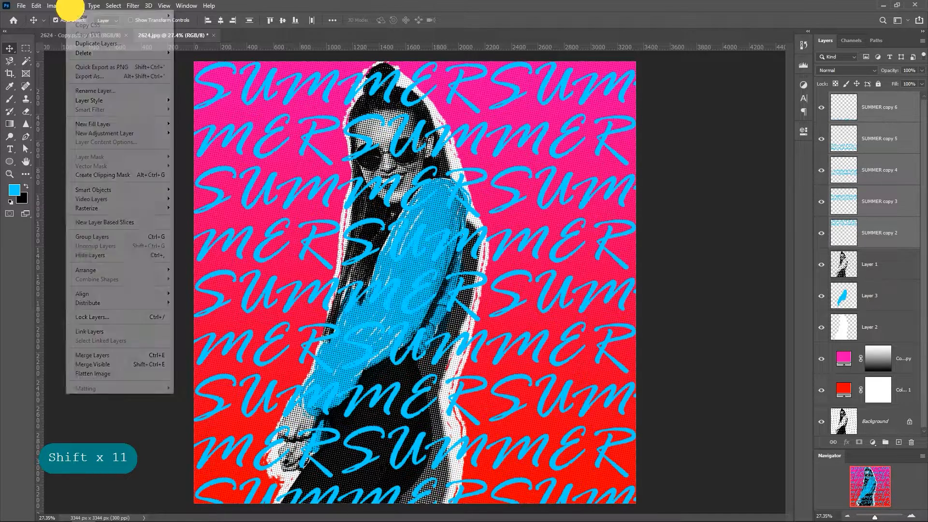
pyautogui.click(121, 356)
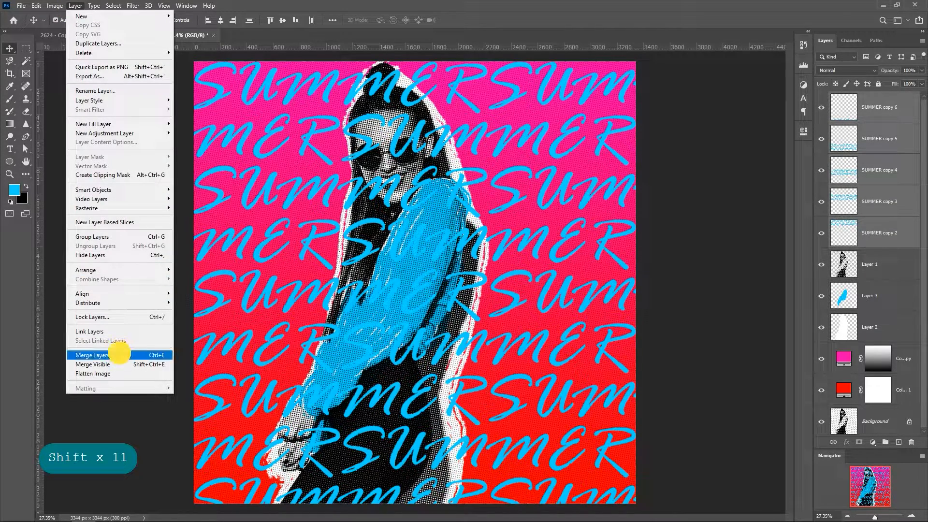
# Move the merged lettering straight up until it is vertically centered on the image, and place its layer directly below the white backing layer.
pyautogui.moveTo(544, 202); pyautogui.dragTo(545, 164)
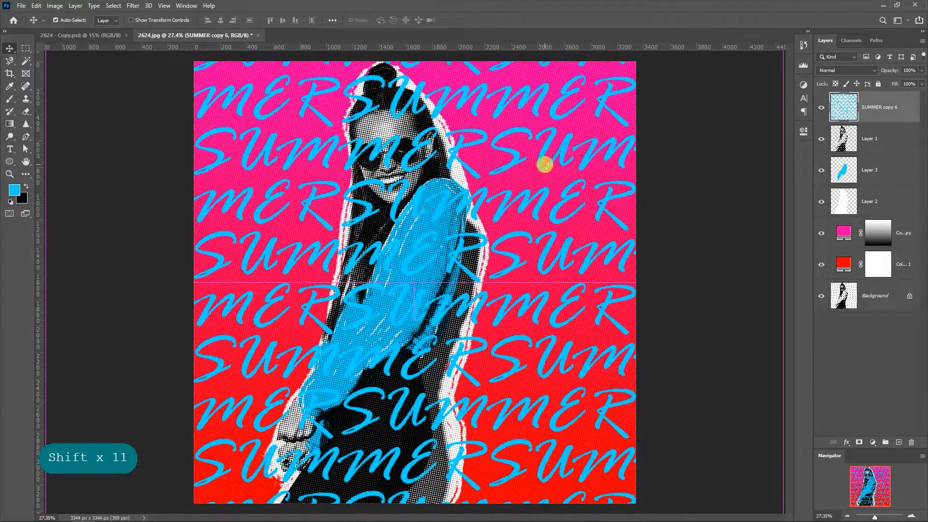
pyautogui.press('shift')
pyautogui.moveTo(877, 120); pyautogui.dragTo(879, 212)
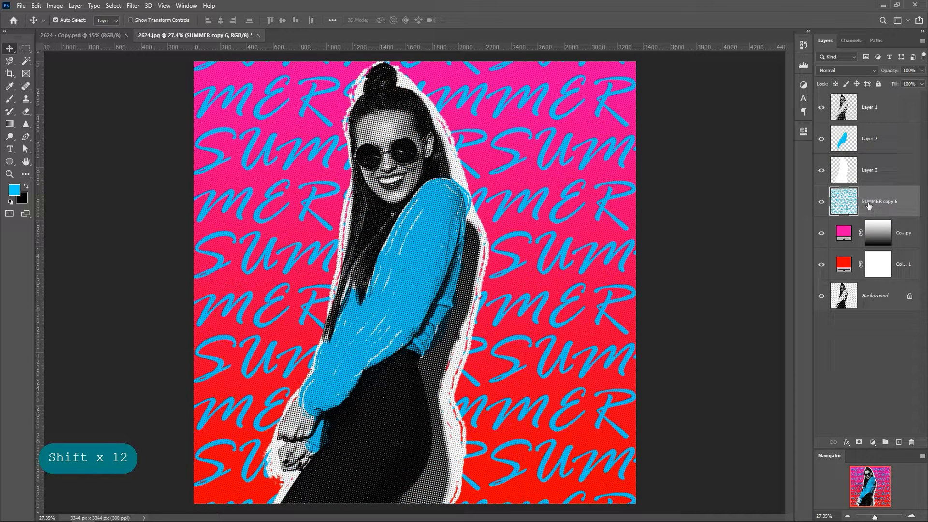
# Load the merged lettering layer's pixels as a selection and hide that layer.
pyautogui.rightClick(845, 209)
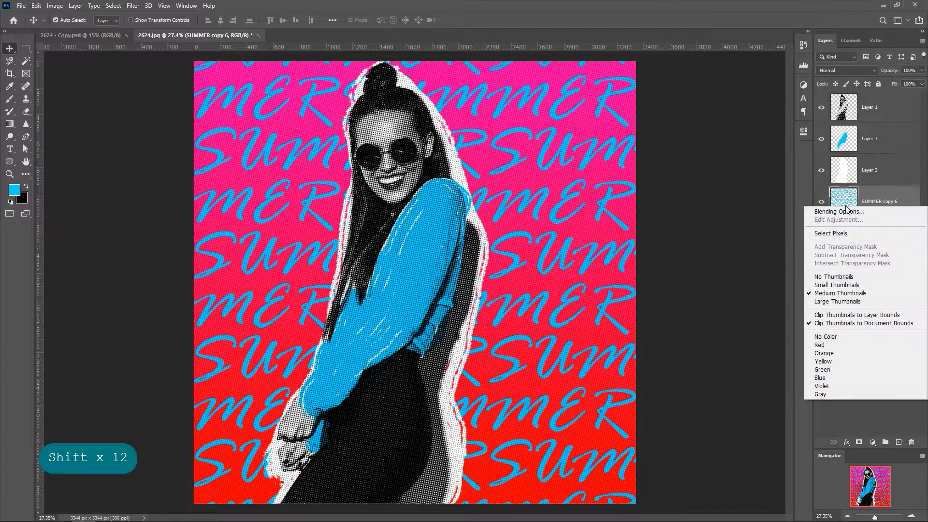
pyautogui.click(835, 233)
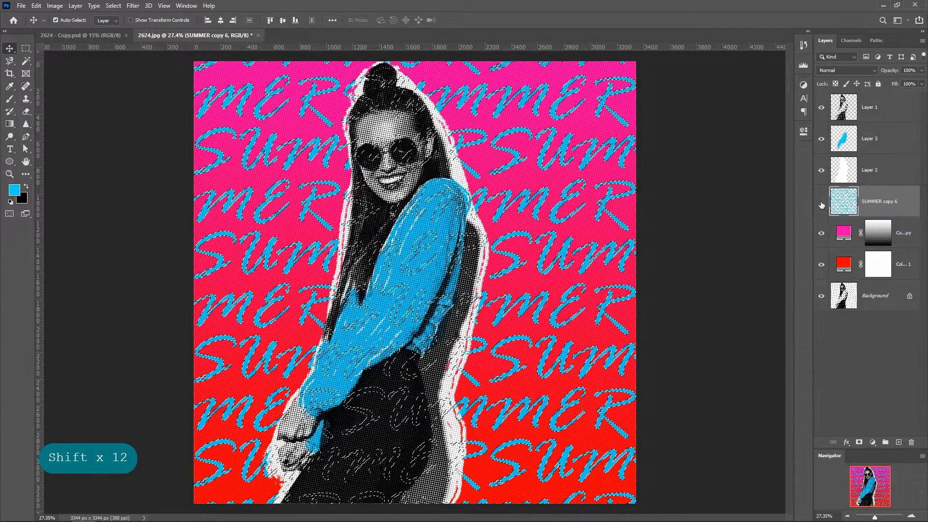
pyautogui.click(822, 204)
# Add a blank layer directly above the hidden lettering layer and set the foreground color to white (ffffff).
pyautogui.click(899, 441)
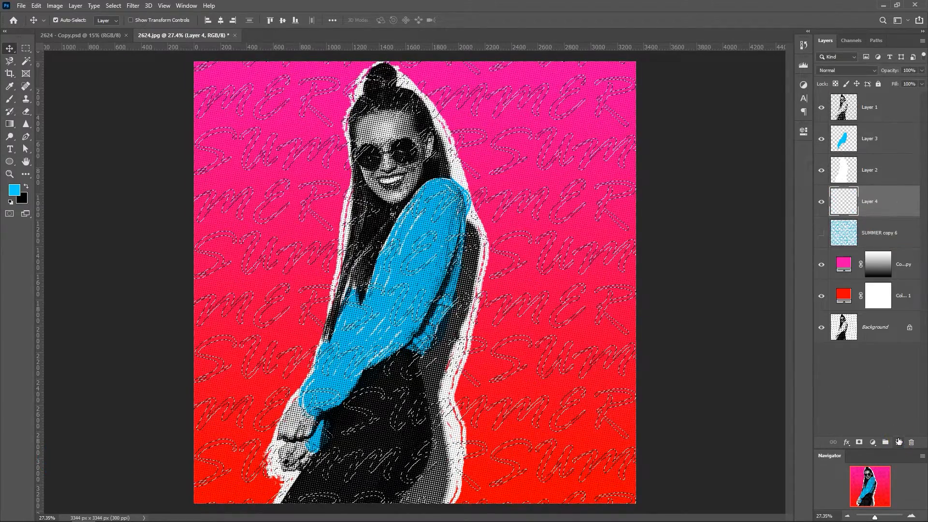
pyautogui.click(15, 190)
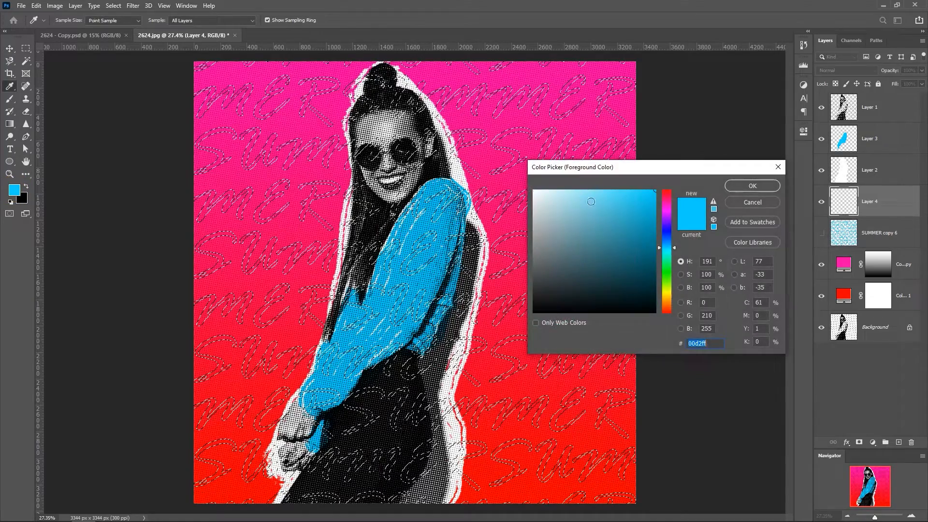
pyautogui.click(534, 191)
pyautogui.click(738, 184)
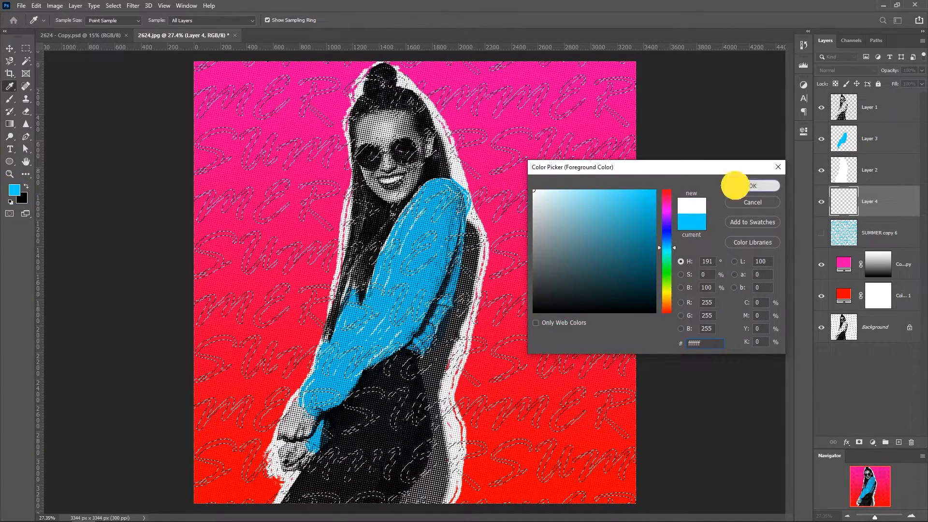
# Choose the Kyle's Rakes - Zoom brush at 212 px for painting on the blank layer.
pyautogui.click(10, 102)
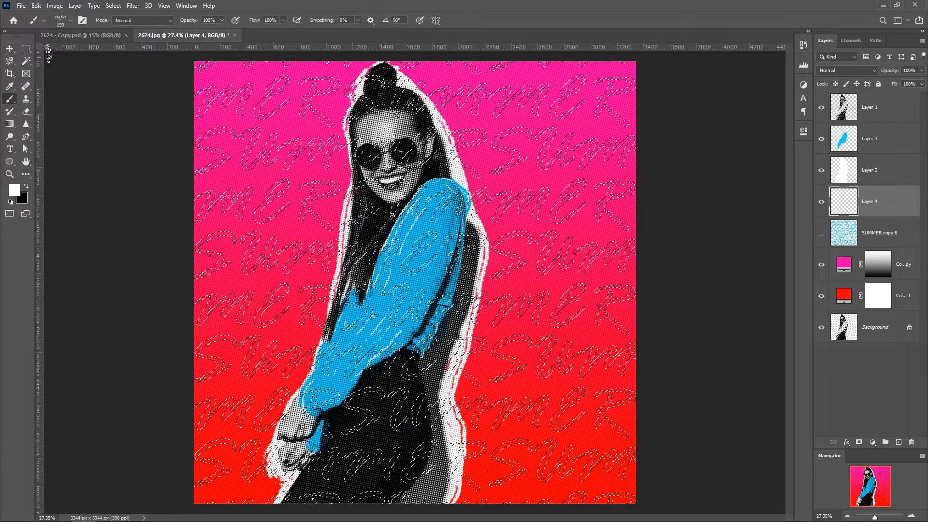
pyautogui.click(70, 20)
pyautogui.scroll(-5, 98, 247)
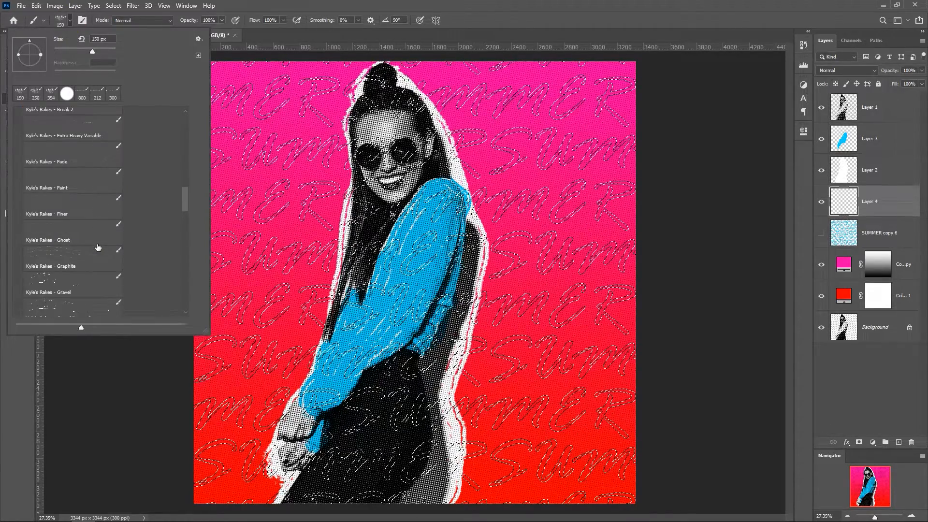
pyautogui.scroll(-5, 98, 248)
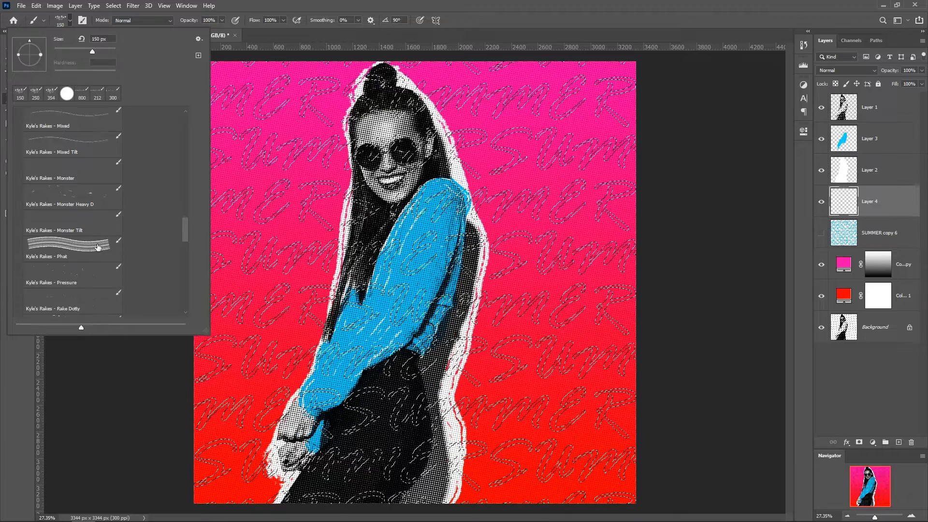
pyautogui.scroll(-5, 98, 247)
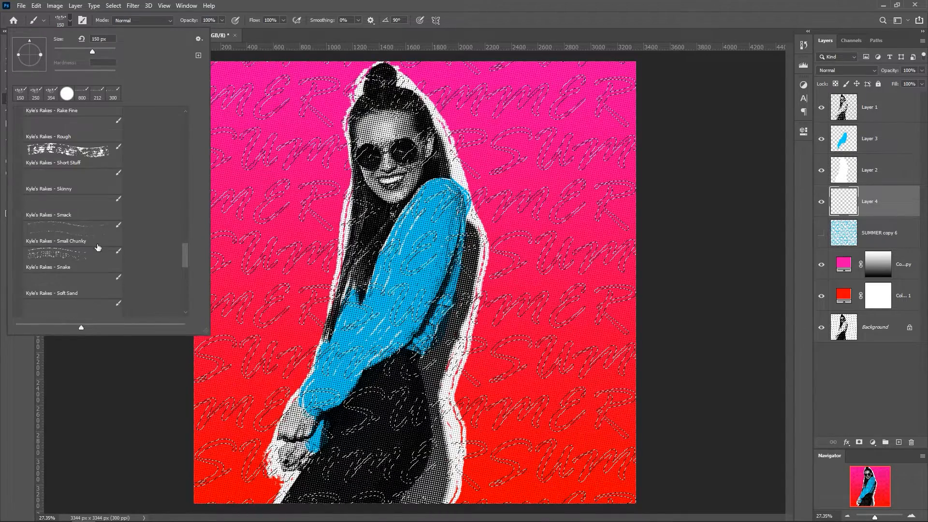
pyautogui.scroll(-5, 99, 247)
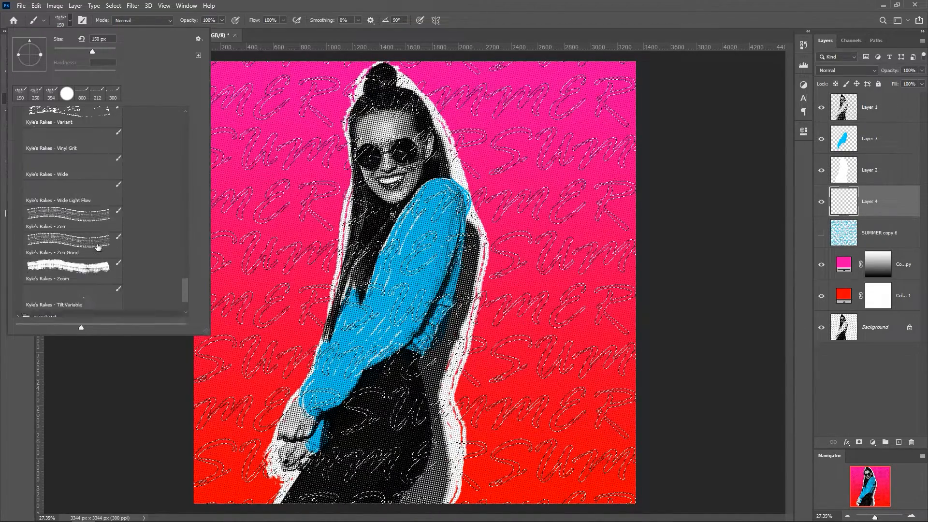
pyautogui.scroll(-1, 98, 248)
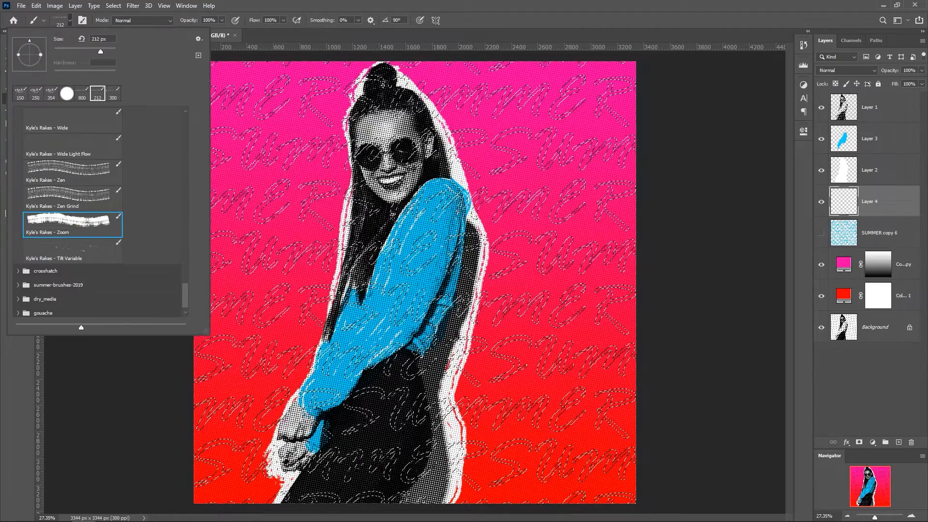
# Paint rough white strokes inside the SUMMER lettering selection on both sides of the figure, enlarging the brush to 500 px.
pyautogui.moveTo(333, 186)
pyautogui.mouseDown()
pyautogui.moveTo(295, 199)
pyautogui.moveTo(299, 241)
pyautogui.moveTo(249, 215)
pyautogui.moveTo(241, 126)
pyautogui.moveTo(276, 128)
pyautogui.moveTo(318, 148)
pyautogui.moveTo(390, 149)
pyautogui.moveTo(354, 92)
pyautogui.moveTo(309, 76)
pyautogui.moveTo(248, 104)
pyautogui.moveTo(231, 150)
pyautogui.moveTo(417, 174)
pyautogui.moveTo(534, 166)
pyautogui.moveTo(466, 118)
pyautogui.moveTo(507, 91)
pyautogui.moveTo(554, 88)
pyautogui.moveTo(464, 92)
pyautogui.moveTo(549, 110)
pyautogui.moveTo(563, 177)
pyautogui.moveTo(559, 291)
pyautogui.moveTo(488, 371)
pyautogui.moveTo(567, 245)
pyautogui.moveTo(624, 325)
pyautogui.mouseUp()
pyautogui.press(']')
pyautogui.press(']')
pyautogui.press(']')
pyautogui.press(']')
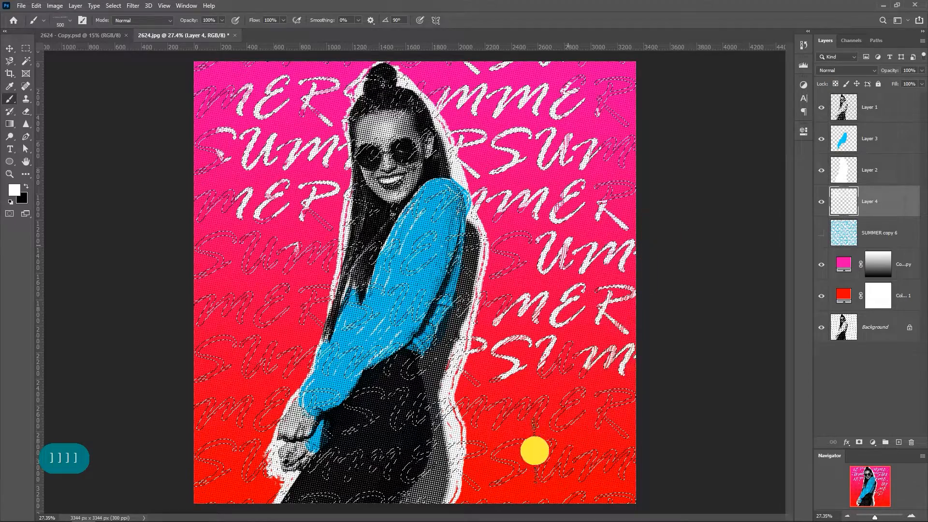
pyautogui.moveTo(268, 460); pyautogui.dragTo(172, 462)
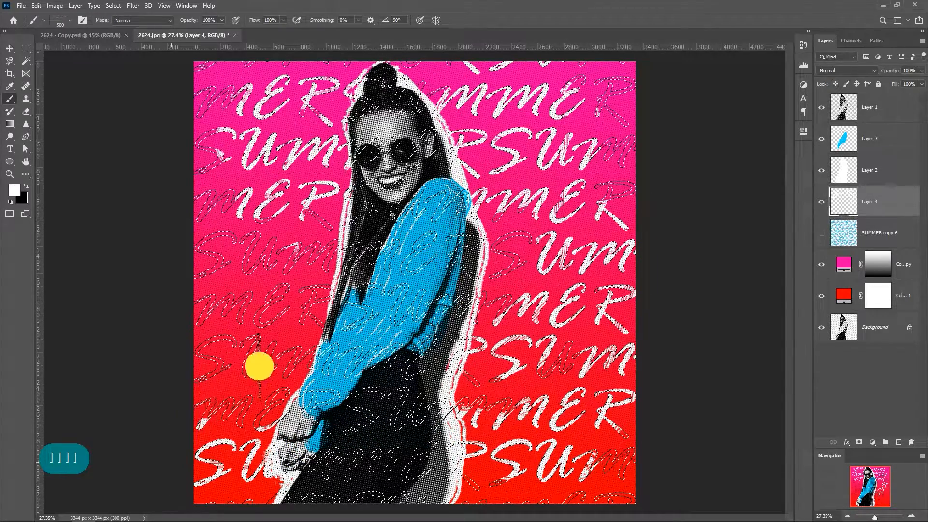
pyautogui.moveTo(259, 366)
pyautogui.mouseDown()
pyautogui.moveTo(329, 304)
pyautogui.moveTo(166, 277)
pyautogui.moveTo(255, 266)
pyautogui.moveTo(390, 209)
pyautogui.mouseUp()
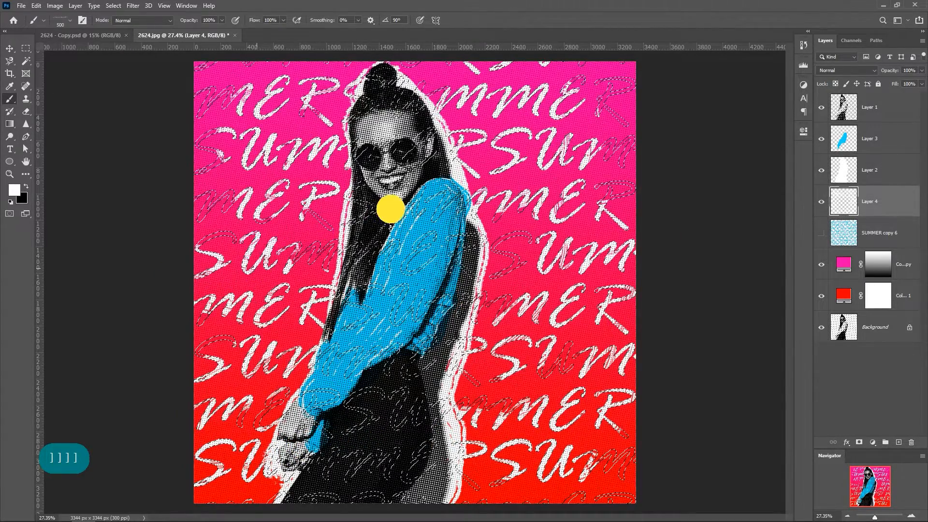
pyautogui.moveTo(419, 301)
pyautogui.mouseDown()
pyautogui.moveTo(482, 247)
pyautogui.moveTo(527, 261)
pyautogui.mouseUp()
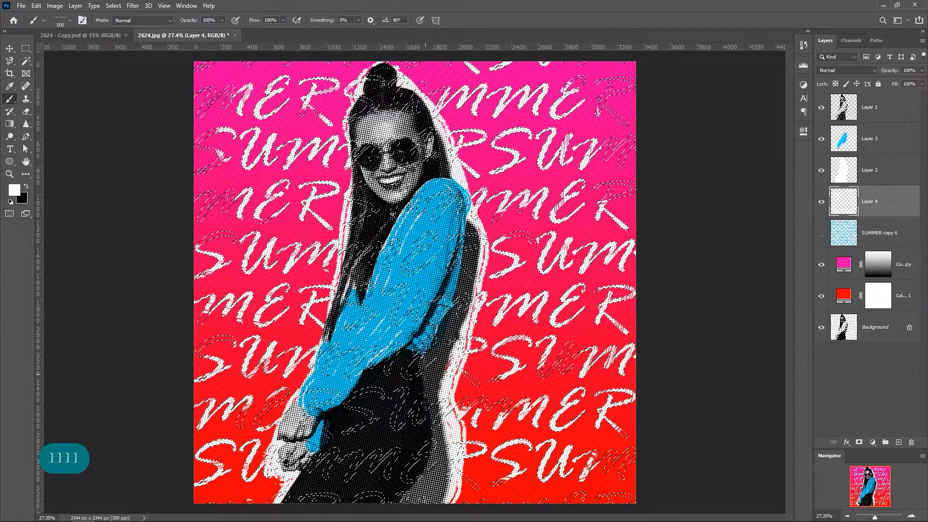
# Brush more white over the thinly covered letters near the image's edges and corners, leaving a rough texture.
pyautogui.moveTo(423, 375); pyautogui.dragTo(668, 338)
pyautogui.click(615, 443)
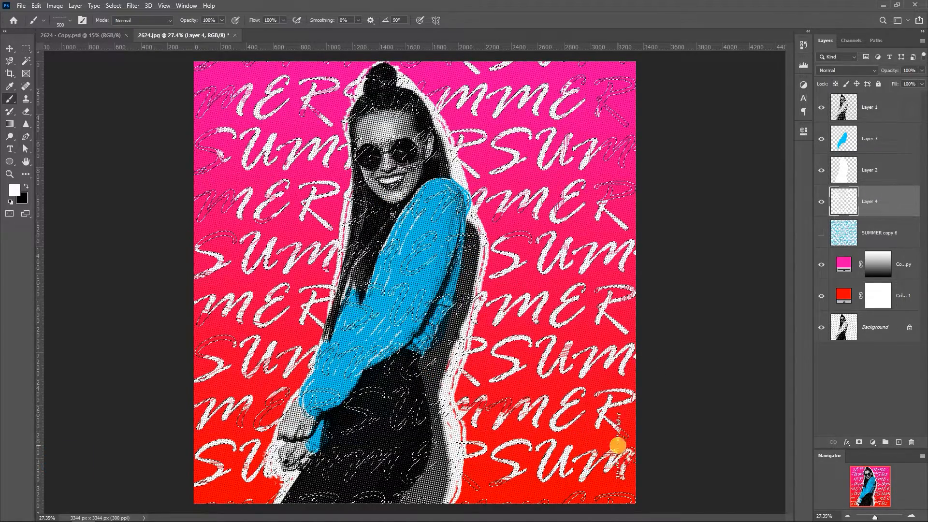
pyautogui.moveTo(628, 151); pyautogui.dragTo(603, 121)
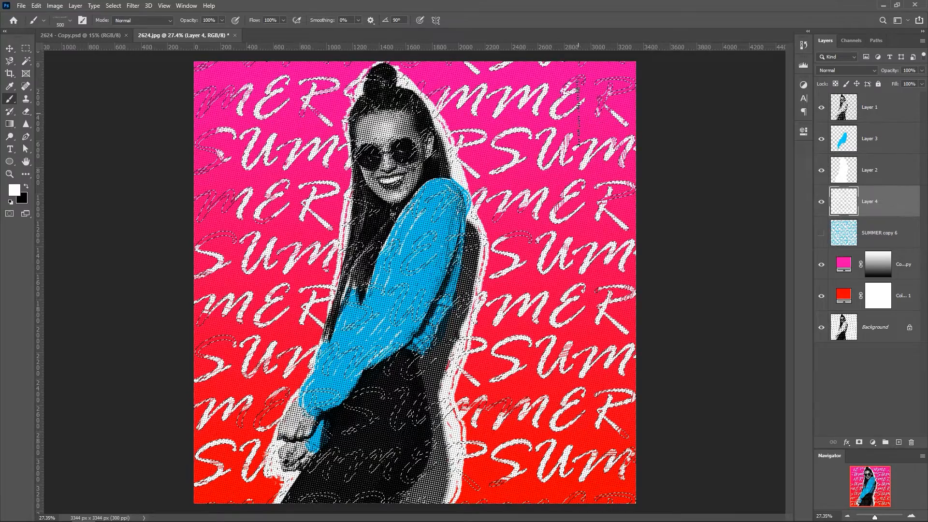
pyautogui.moveTo(218, 166); pyautogui.dragTo(206, 215)
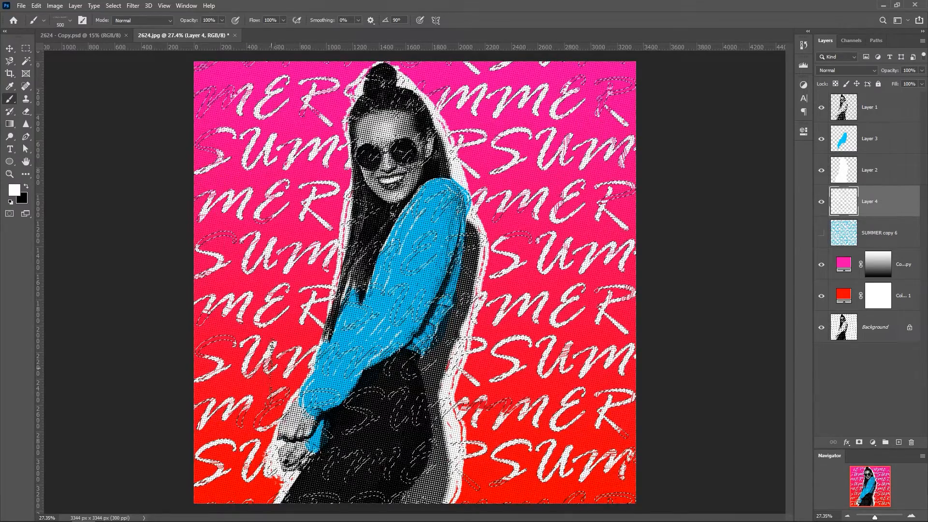
pyautogui.moveTo(268, 357); pyautogui.dragTo(281, 385)
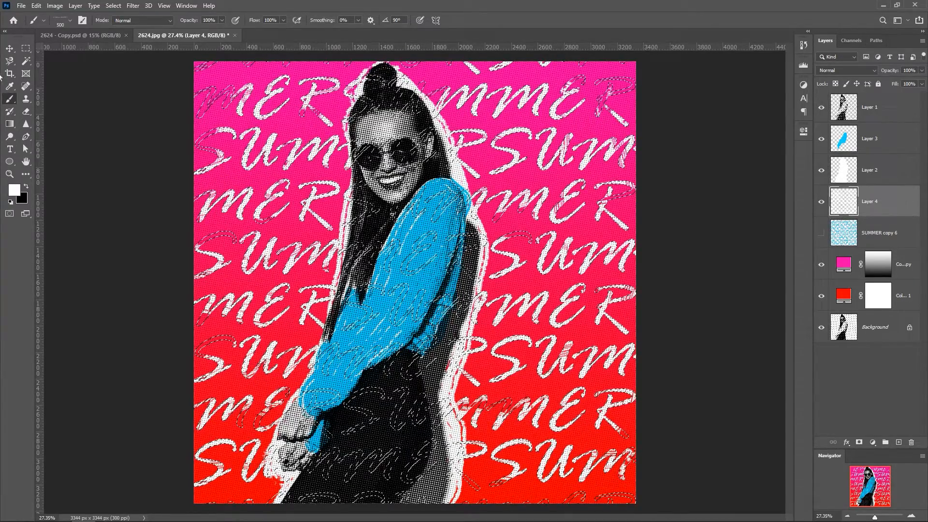
# Remove the lettering selection and leave no layer selected.
pyautogui.click(10, 48)
pyautogui.click(113, 6)
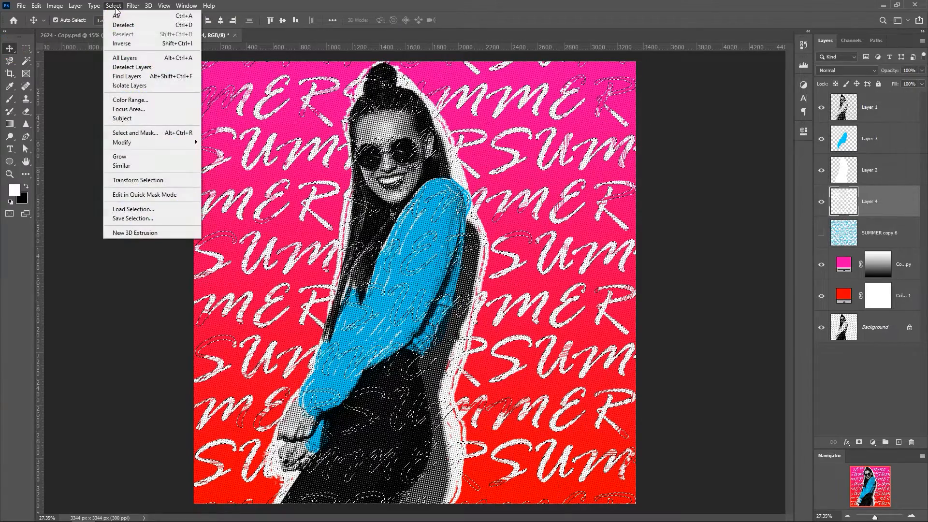
pyautogui.click(117, 25)
pyautogui.moveTo(429, 283); pyautogui.dragTo(424, 282)
pyautogui.click(695, 336)
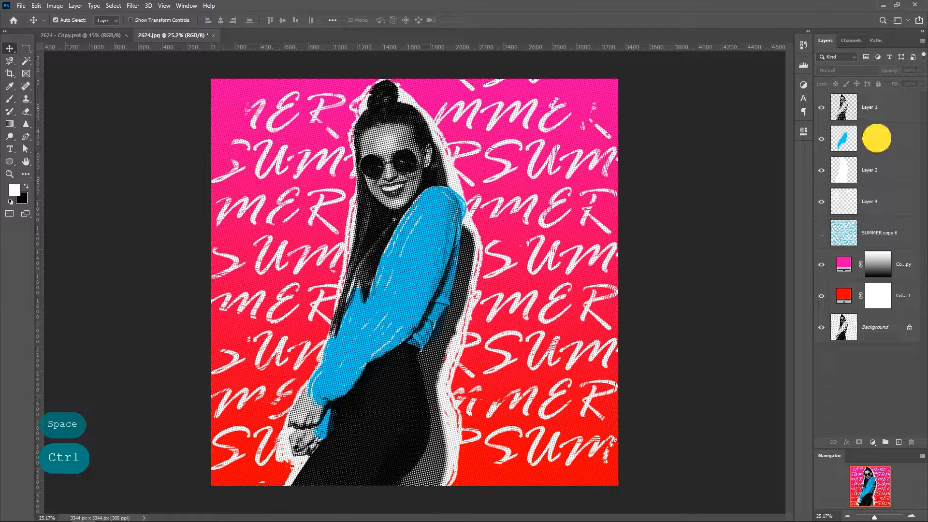
# Add a blank layer directly above the blue sleeve layer and choose the Kyle's Rakes - Tilt Variable brush.
pyautogui.click(876, 140)
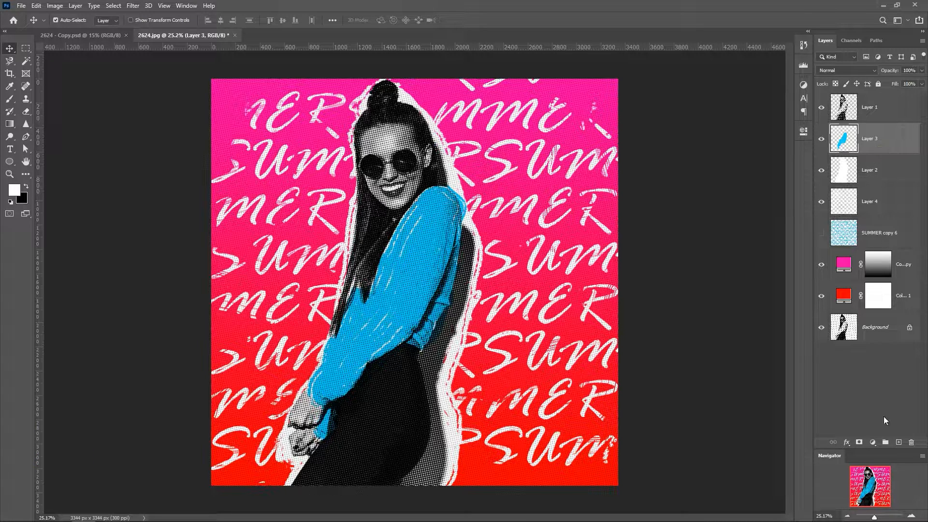
pyautogui.click(899, 442)
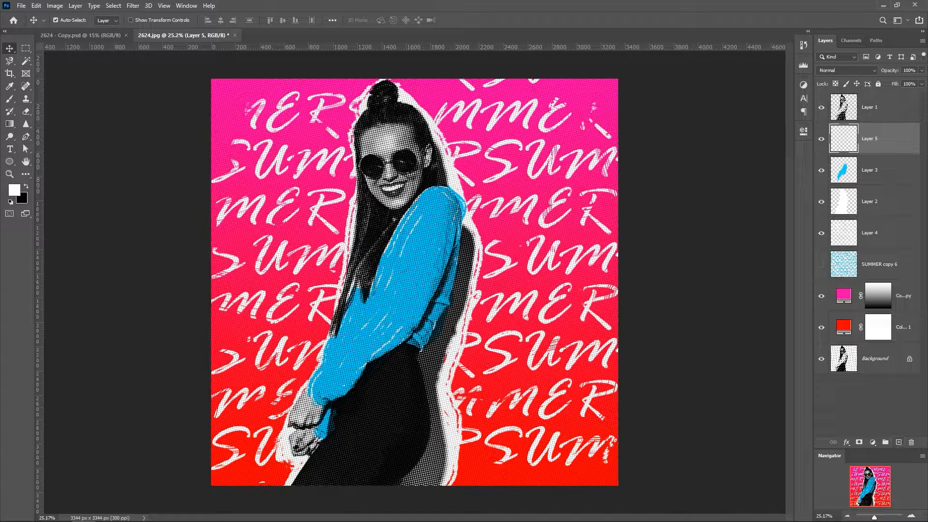
pyautogui.click(9, 98)
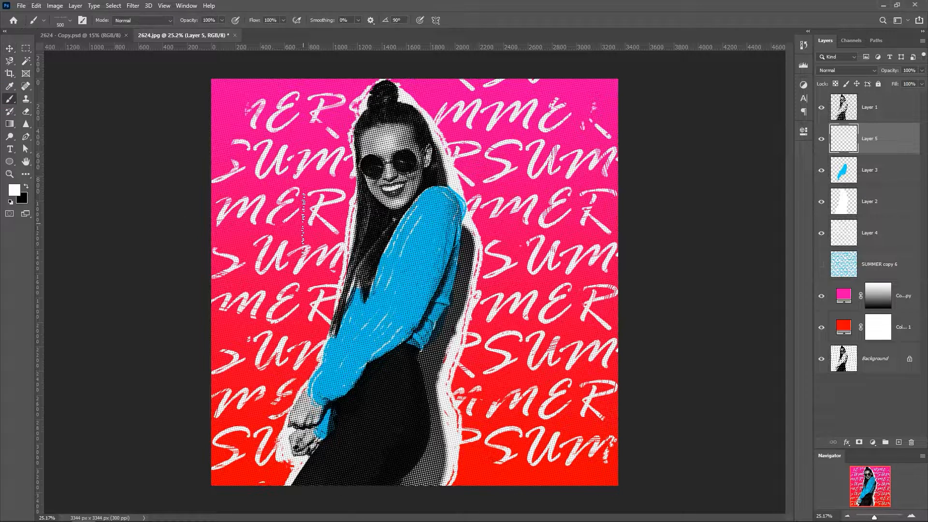
pyautogui.rightClick(303, 223)
pyautogui.click(382, 442)
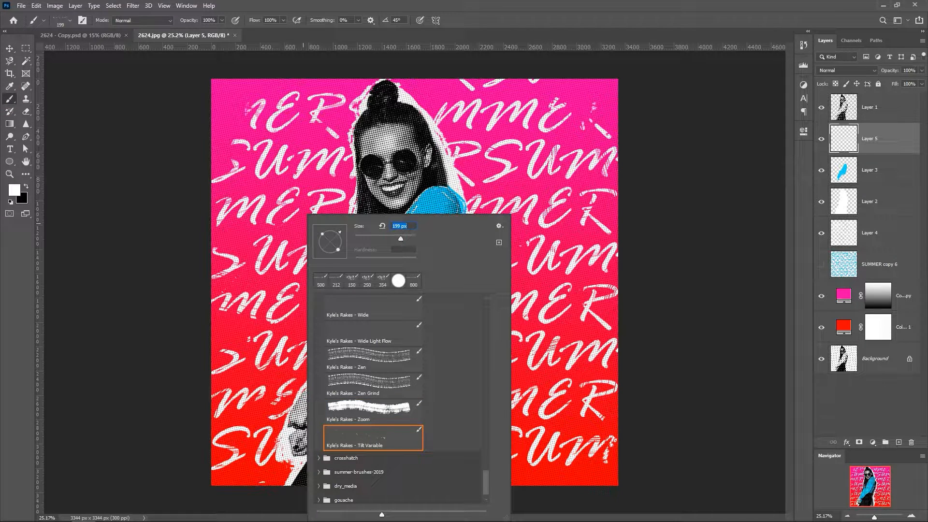
# Paint loose white rake strokes across the sleeve and the lower background on both sides, enlarging the brush up to 600 px.
pyautogui.moveTo(199, 296)
pyautogui.mouseDown()
pyautogui.moveTo(258, 350)
pyautogui.moveTo(288, 336)
pyautogui.moveTo(454, 334)
pyautogui.moveTo(462, 356)
pyautogui.moveTo(490, 352)
pyautogui.moveTo(513, 399)
pyautogui.moveTo(534, 404)
pyautogui.moveTo(550, 452)
pyautogui.moveTo(570, 468)
pyautogui.moveTo(653, 480)
pyautogui.mouseUp()
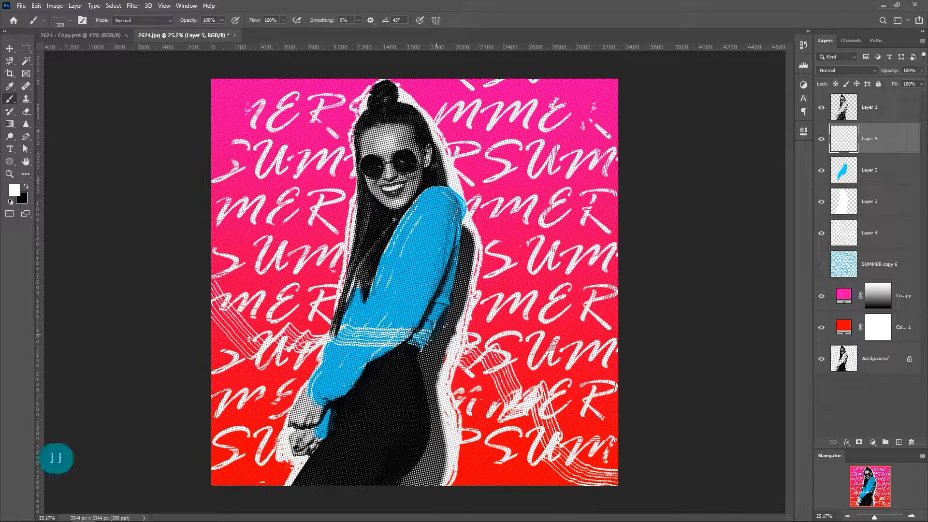
pyautogui.moveTo(203, 305)
pyautogui.mouseDown()
pyautogui.moveTo(272, 392)
pyautogui.moveTo(288, 375)
pyautogui.moveTo(355, 388)
pyautogui.moveTo(400, 406)
pyautogui.moveTo(462, 454)
pyautogui.moveTo(502, 453)
pyautogui.moveTo(516, 391)
pyautogui.moveTo(537, 379)
pyautogui.moveTo(630, 361)
pyautogui.moveTo(674, 359)
pyautogui.mouseUp()
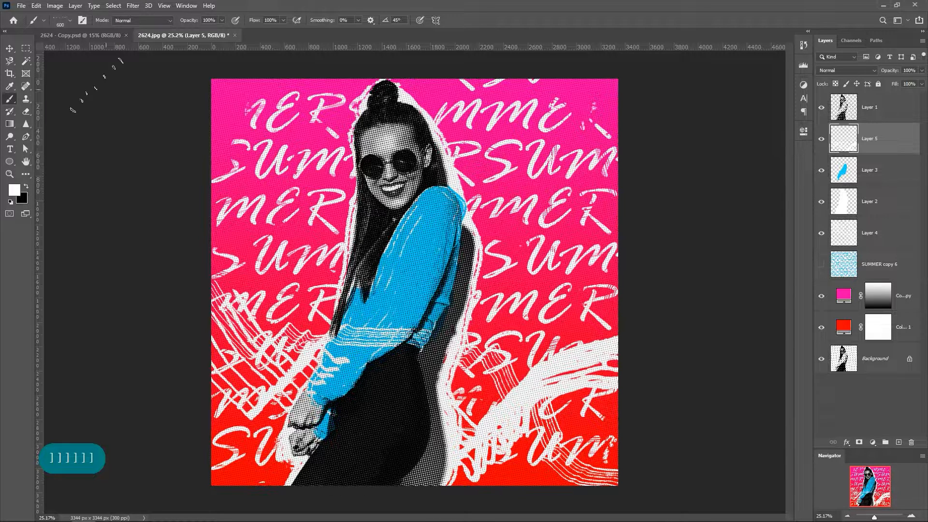
pyautogui.click(9, 49)
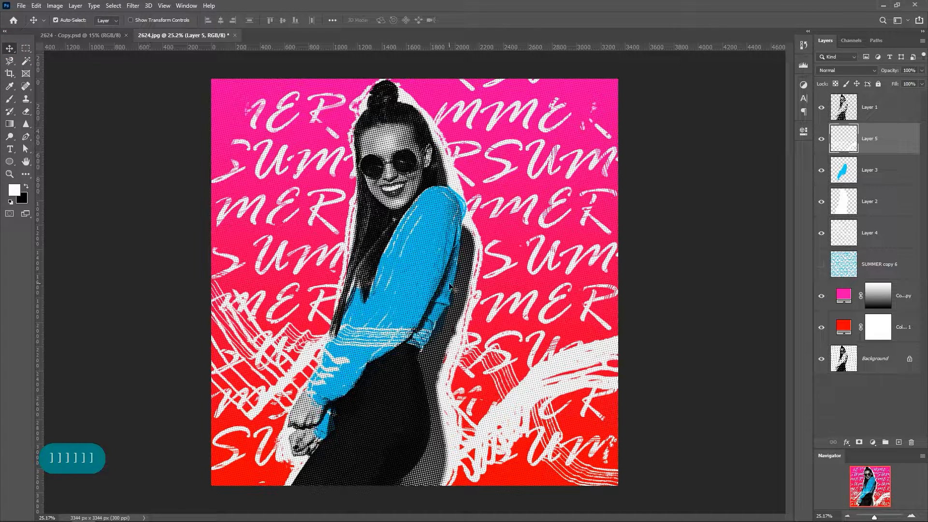